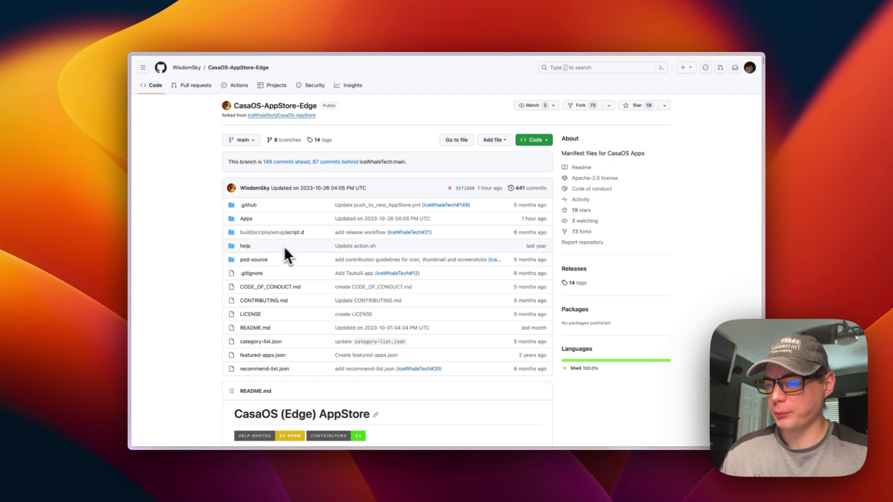
Step: Read the CasaOS-AppStore-Edge README, covering the information, disclaimer, installation commands and instructions for restoring the official appstore
scroll(201, 277, down, 5)
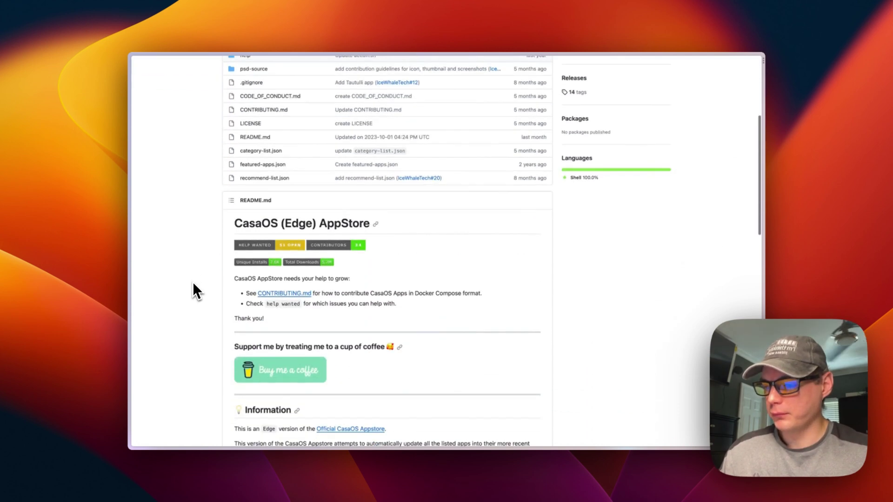
scroll(192, 282, down, 2)
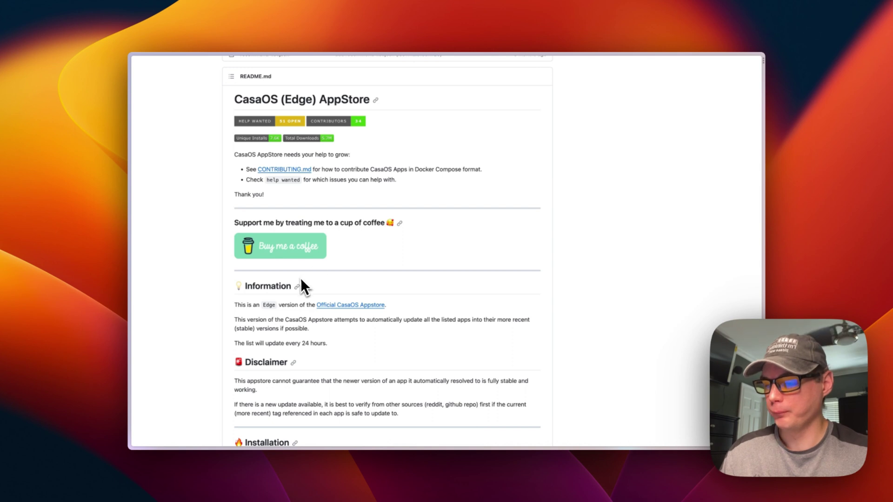
scroll(301, 279, down, 6)
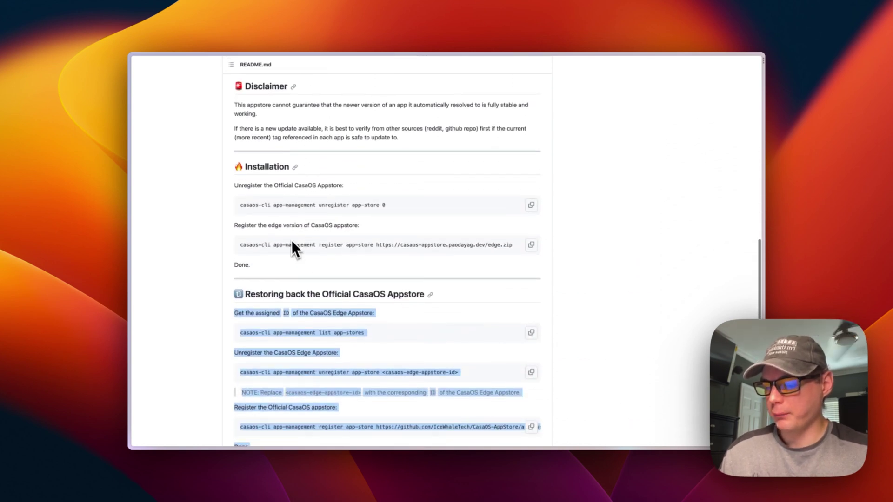
click(201, 264)
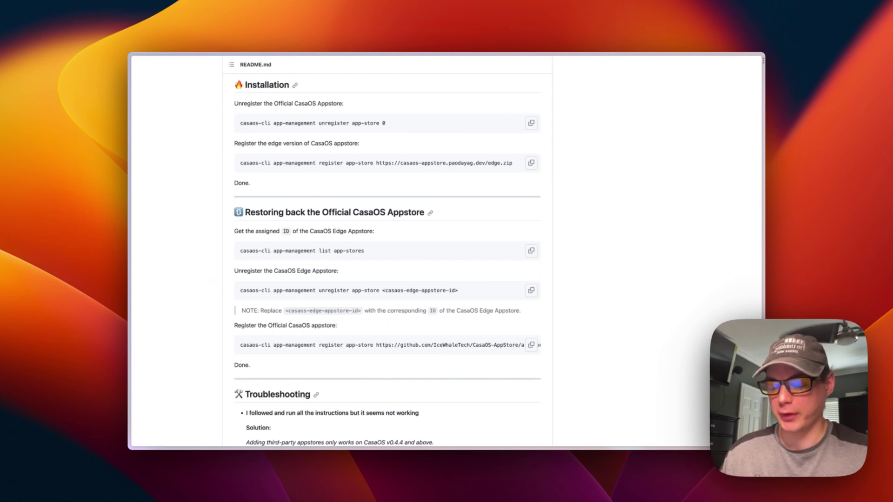
scroll(387, 251, down, 10)
scroll(388, 251, up, 15)
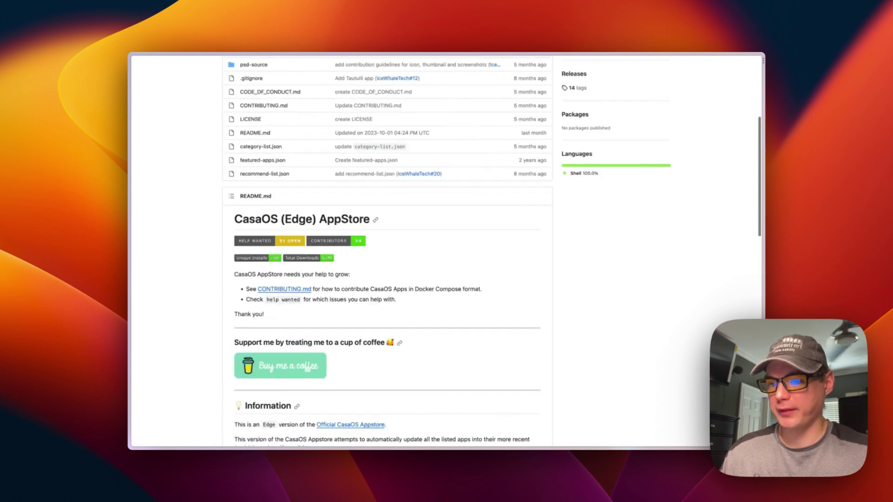
scroll(216, 291, up, 5)
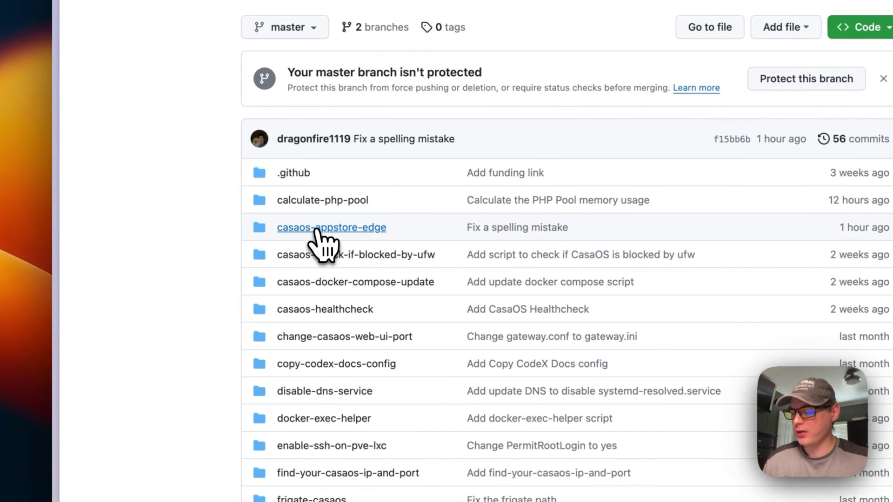
Step: Open run.sh from the casaos-appstore-edge folder of big-bear-scripts and highlight its install and revert functions
click(316, 228)
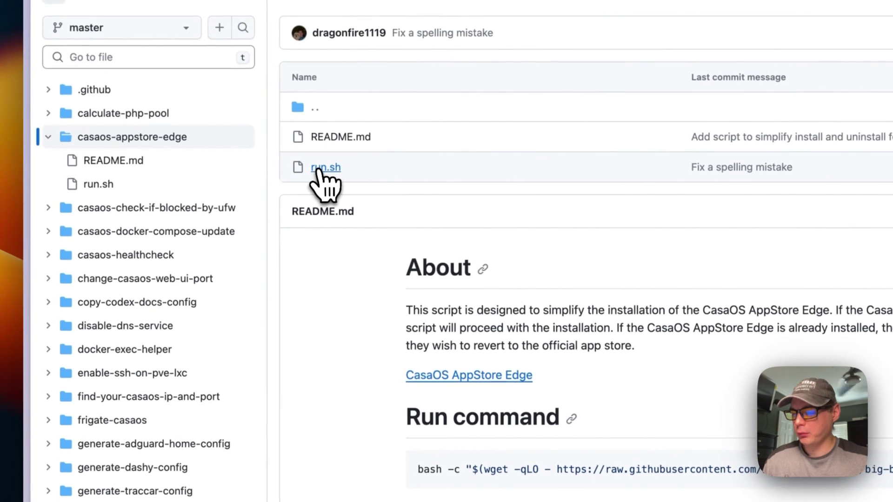
click(319, 165)
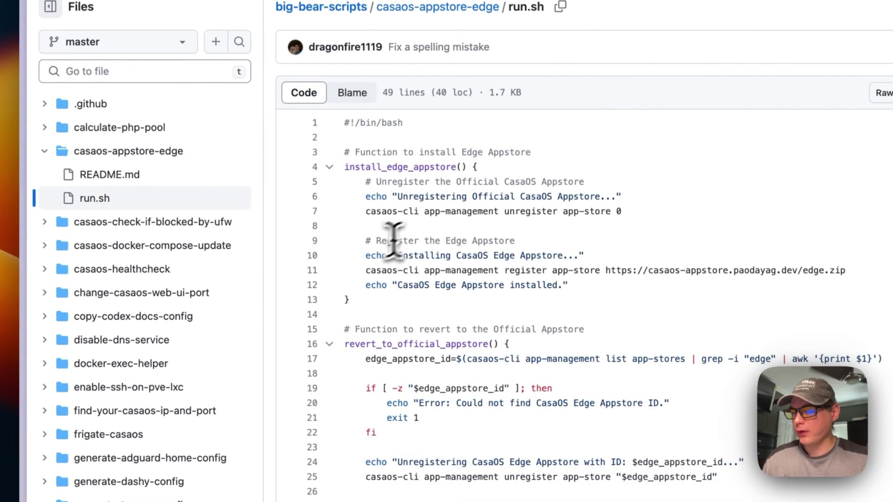
drag(342, 158, 372, 354)
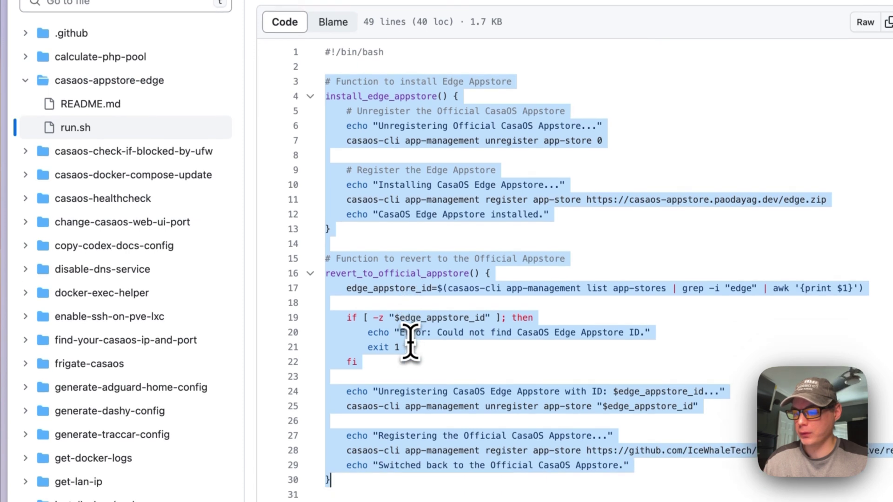
Step: Examine the check for an existing Edge Appstore, the not-installed branch and the install_edge_appstore function it calls
scroll(413, 338, down, 5)
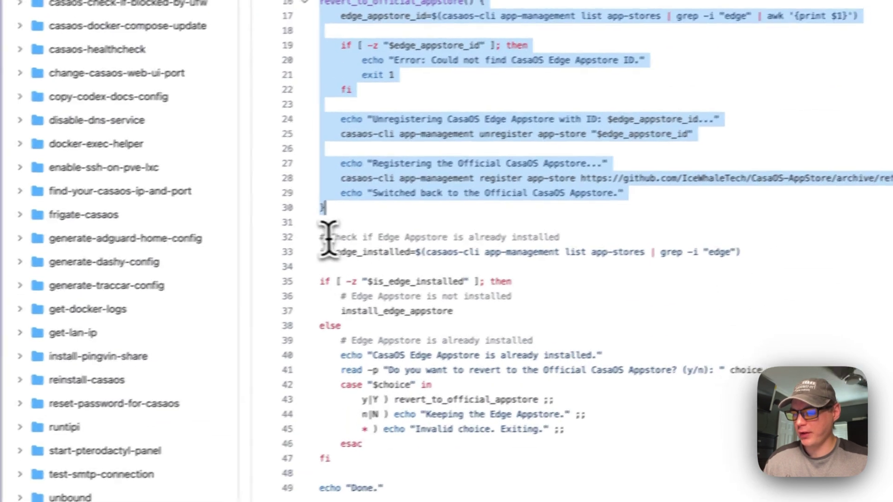
drag(328, 256, 745, 270)
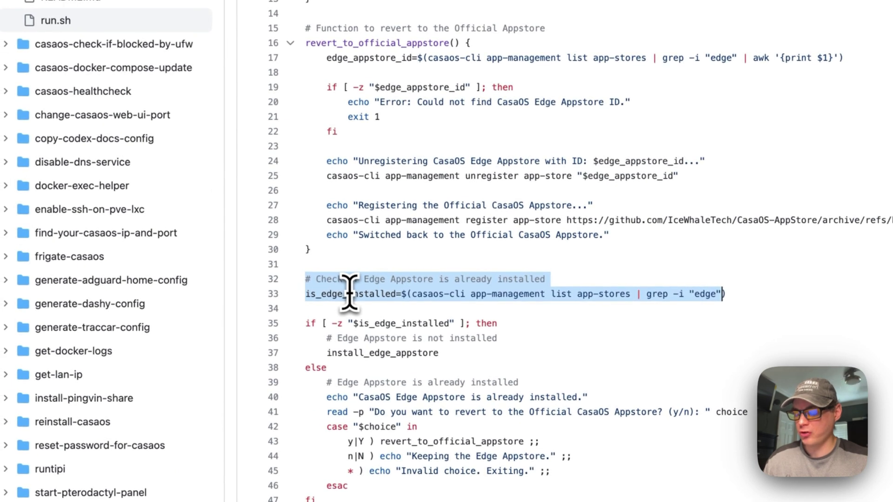
key(Escape)
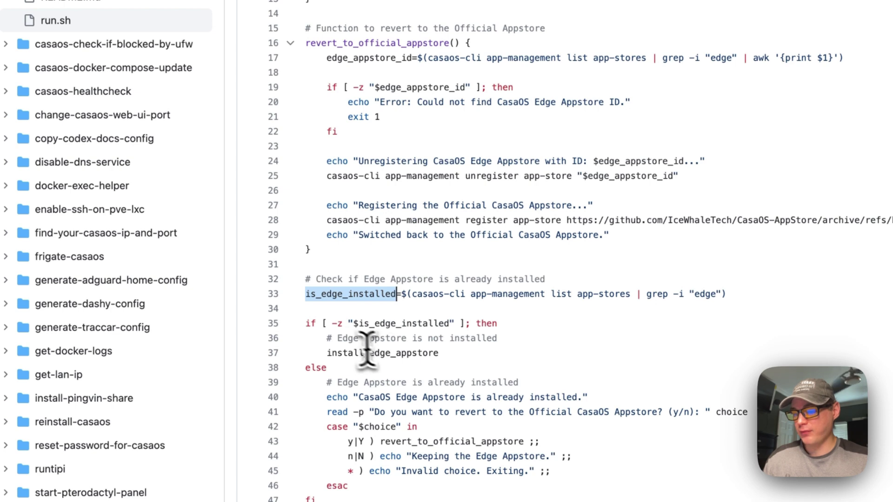
drag(338, 328, 473, 356)
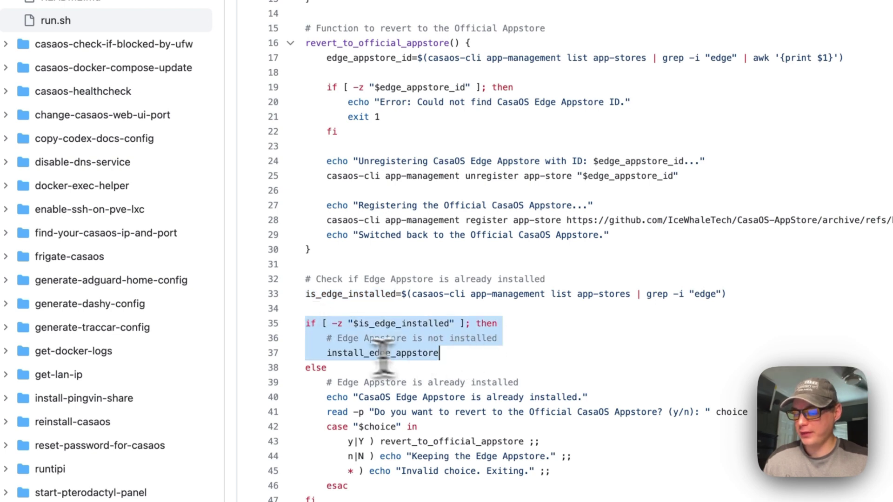
key(Escape)
scroll(350, 356, up, 10)
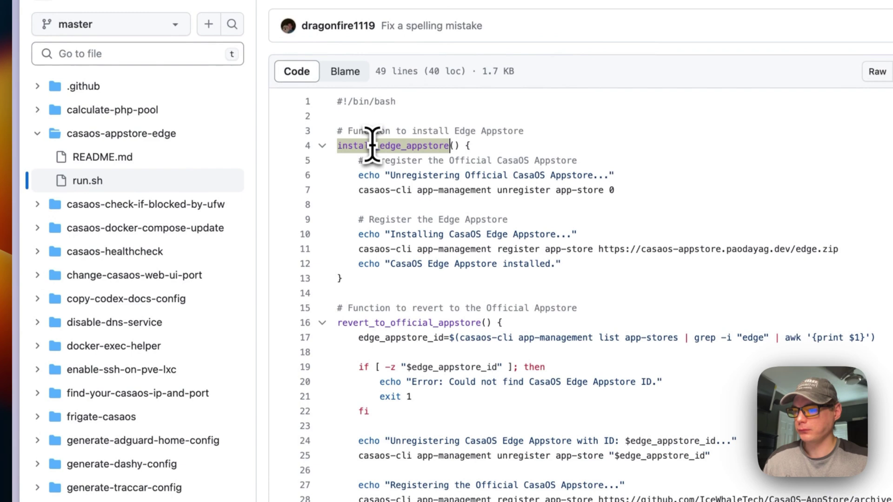
scroll(373, 146, down, 5)
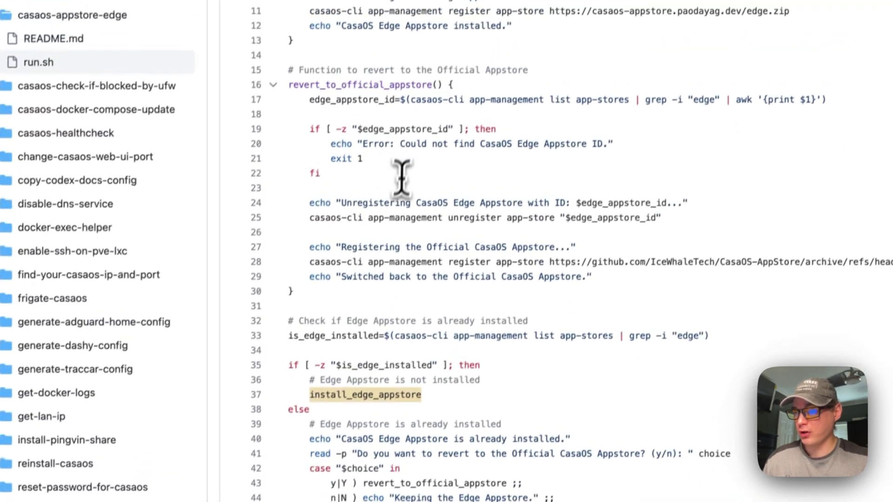
Step: Examine the else branch for an existing installation, highlighting its echo message and reading the y/n revert question
scroll(395, 200, down, 5)
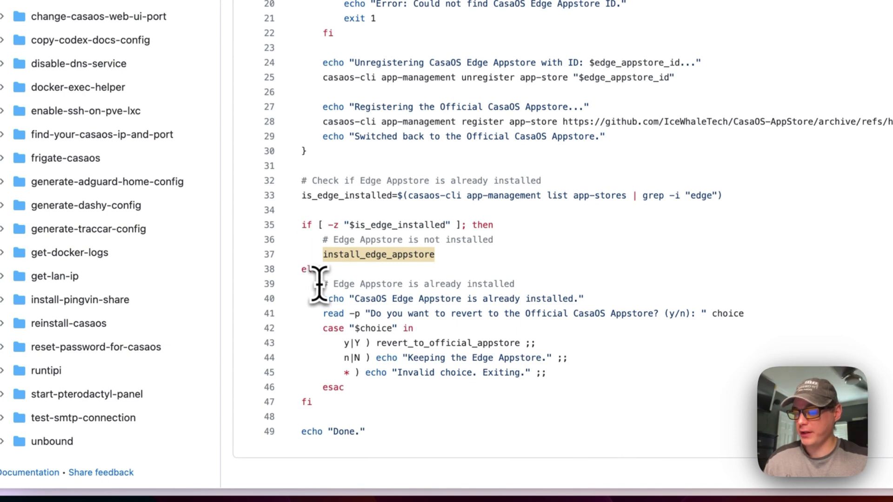
drag(321, 285, 383, 382)
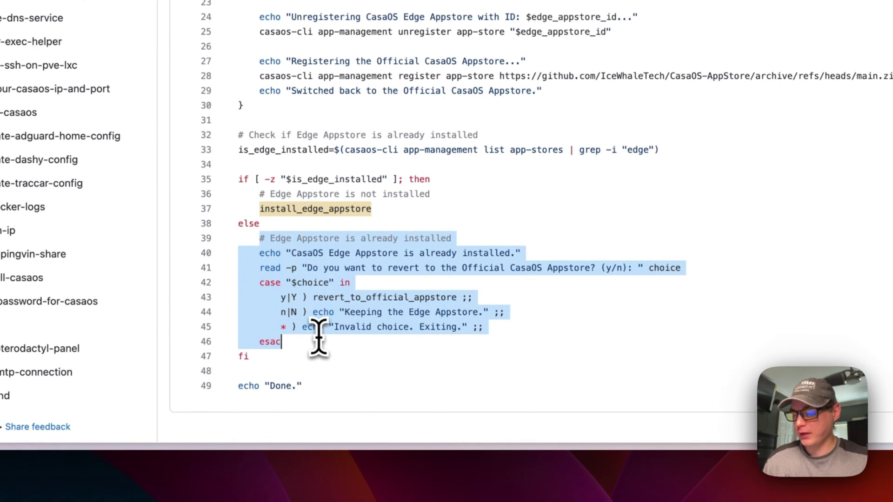
click(290, 255)
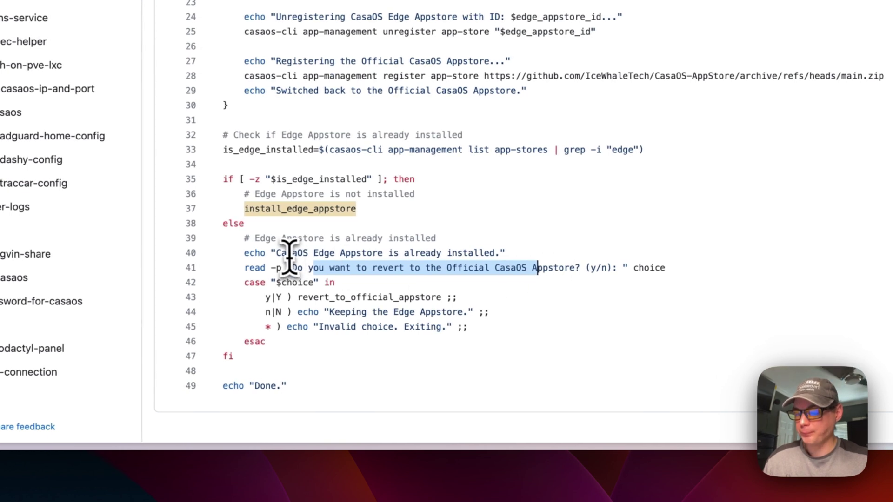
drag(279, 254, 502, 254)
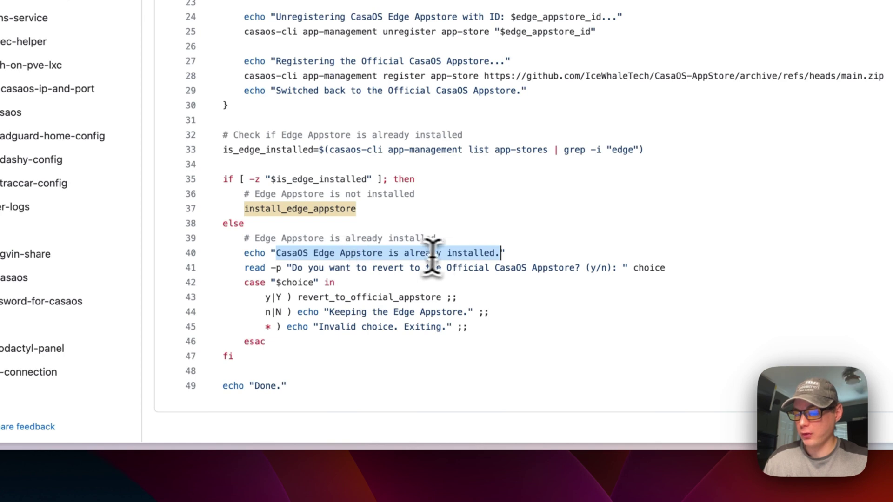
key(Right)
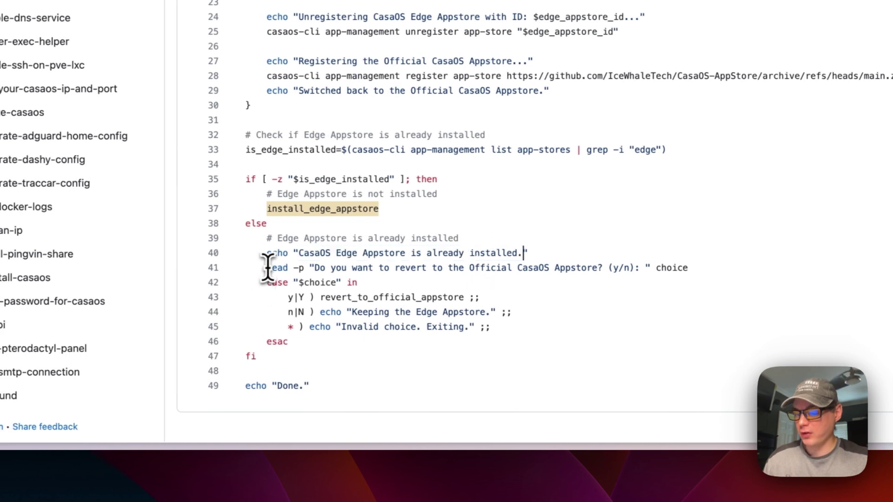
click(740, 268)
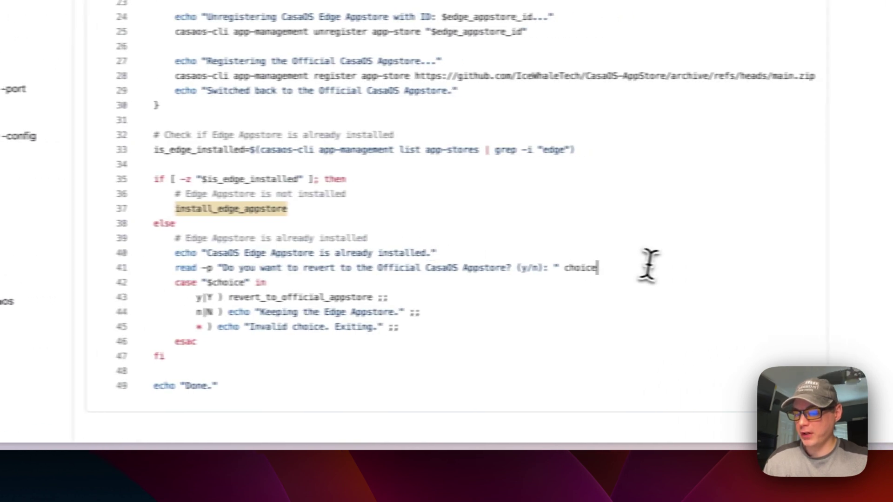
click(373, 268)
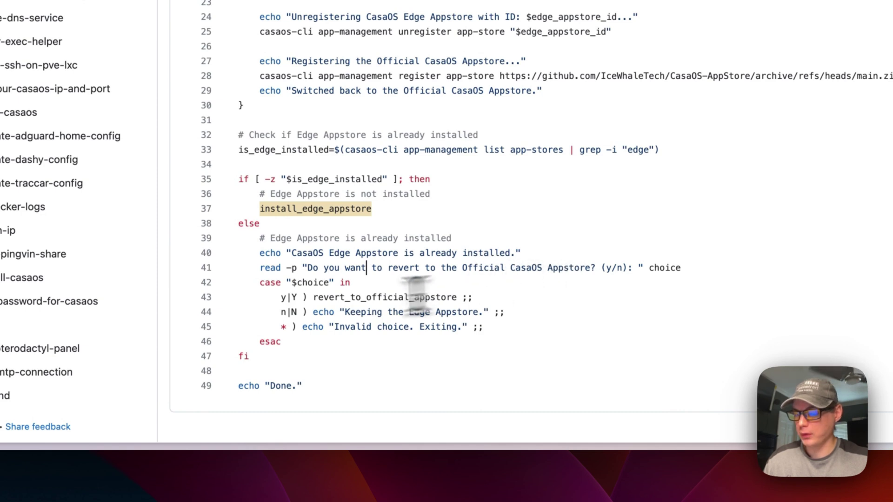
Step: Review the case block's yes, no and invalid choices in run.sh, plus the closing "Done." echo
drag(261, 283, 284, 341)
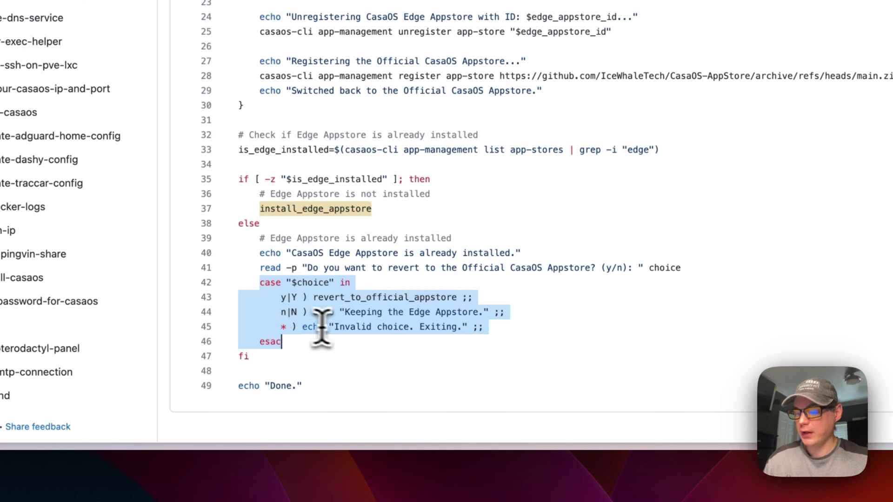
click(318, 297)
double_click(332, 298)
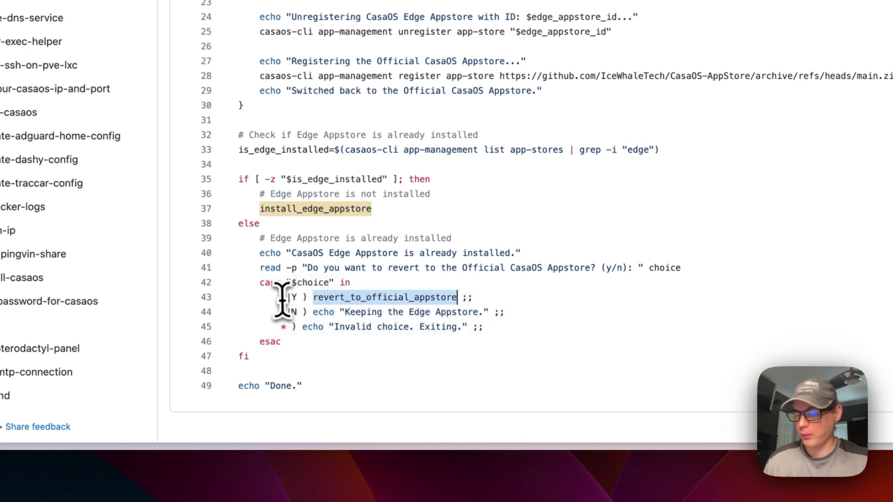
click(352, 316)
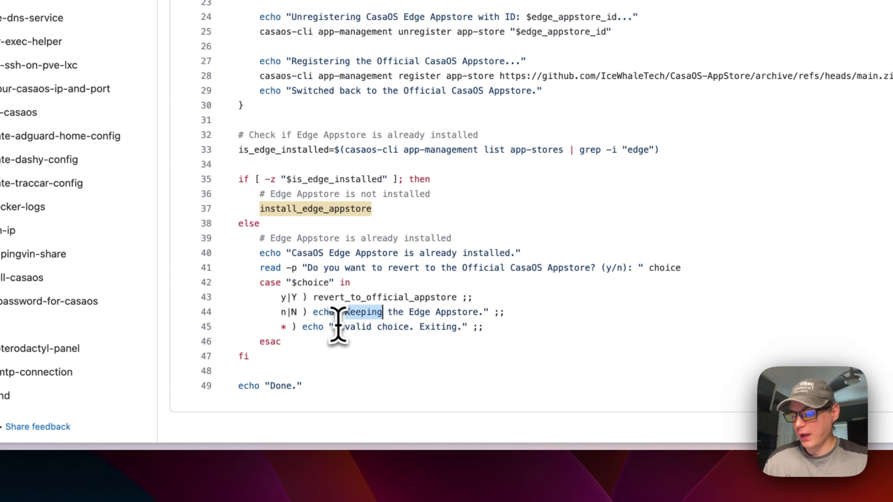
drag(334, 328, 483, 327)
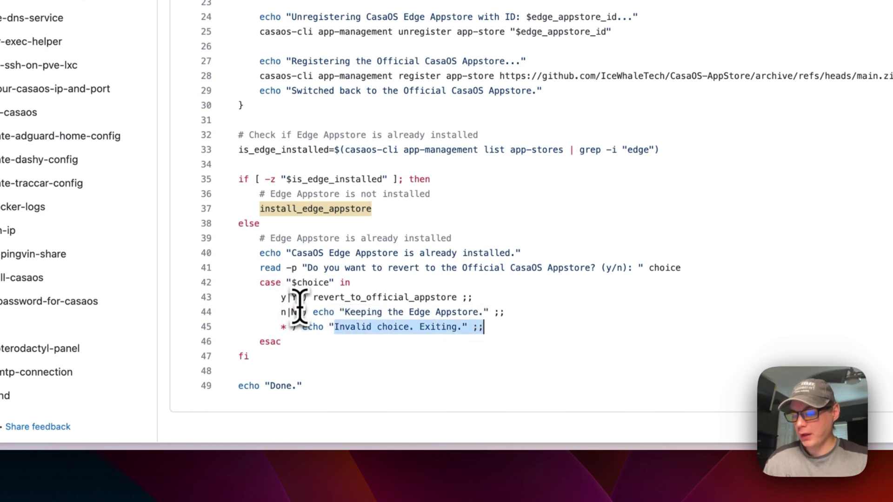
drag(233, 384, 330, 442)
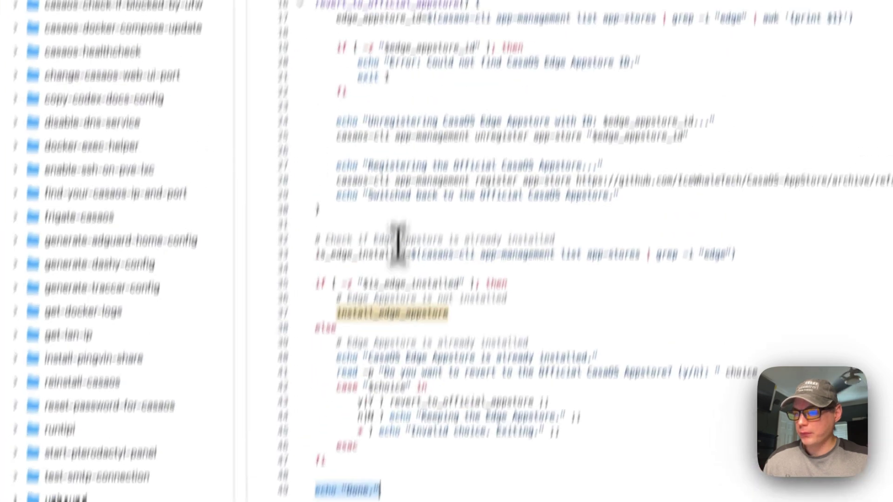
Step: Review the install_edge_appstore function, highlighting the lines that unregister the official appstore and the edge.zip register command
scroll(398, 242, up, 5)
double_click(318, 135)
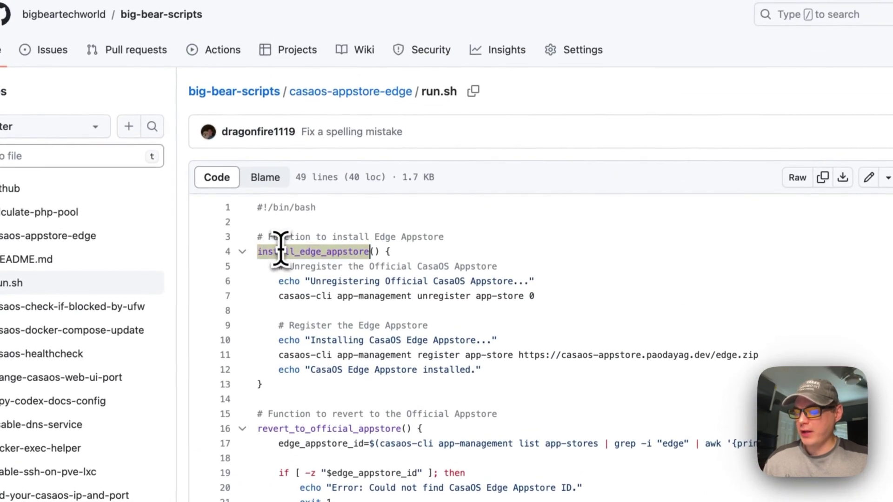
drag(274, 266, 570, 297)
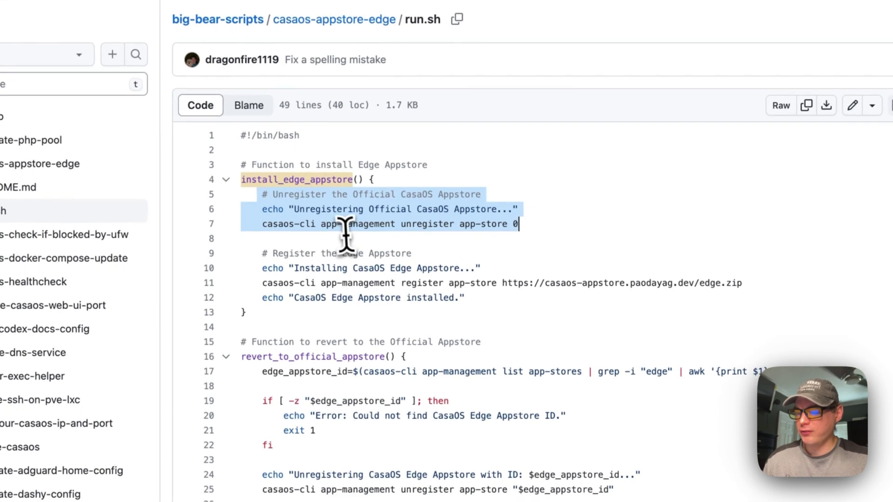
click(519, 226)
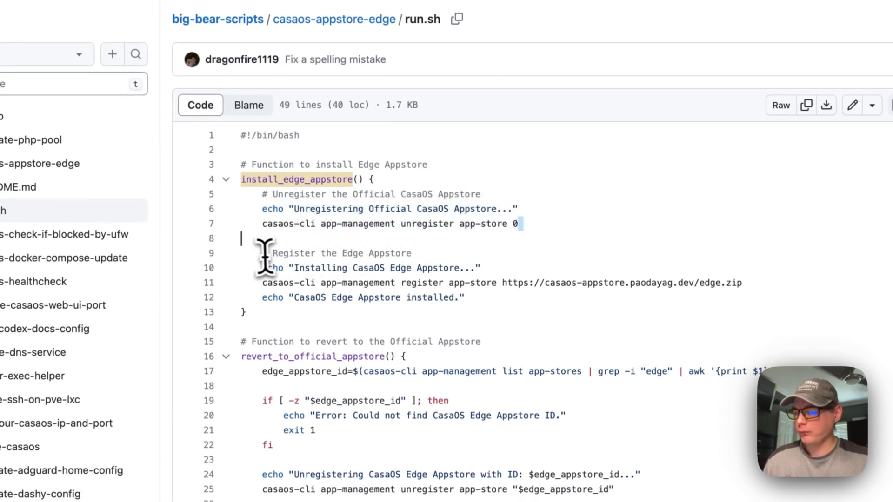
drag(261, 255, 487, 292)
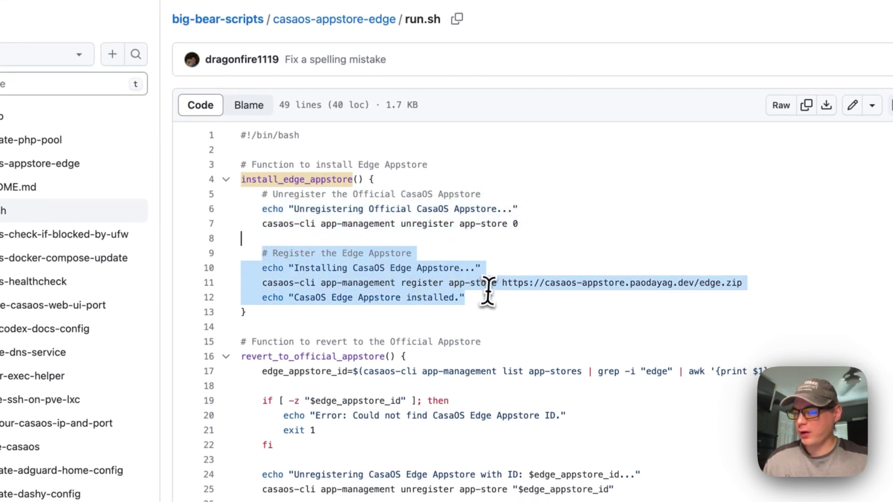
click(263, 286)
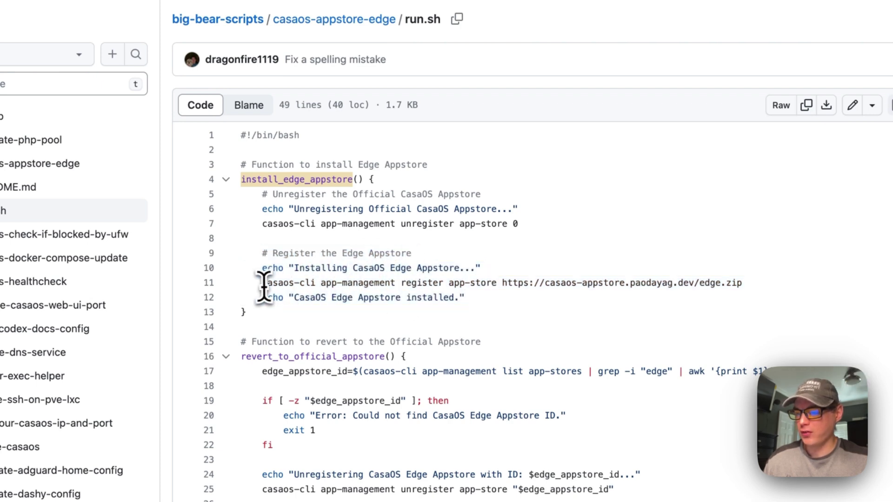
drag(263, 286, 834, 285)
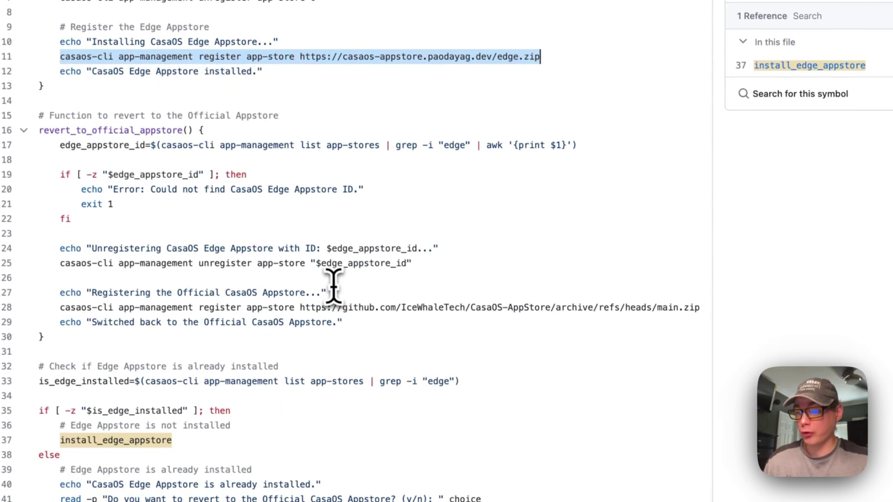
Step: Examine the revert_to_official_appstore function's comment and name, and the casaos-cli, grep and awk line that sets edge_appstore_id
drag(49, 116, 225, 116)
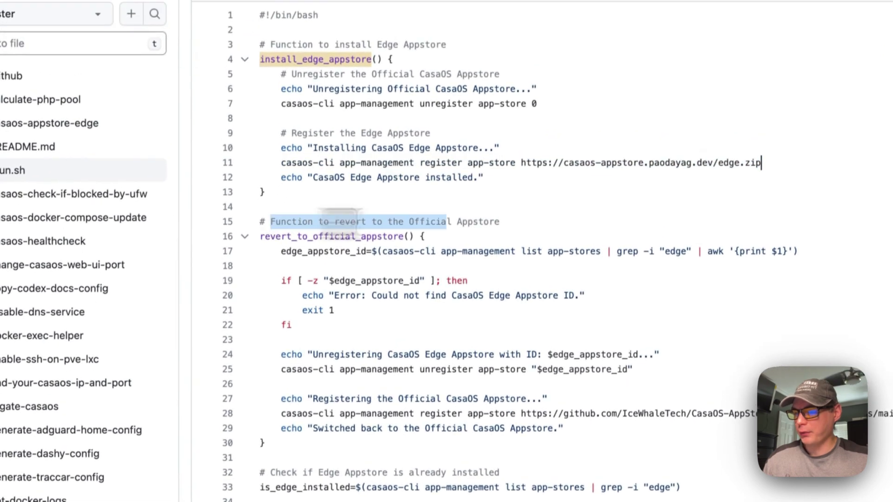
drag(446, 221, 499, 221)
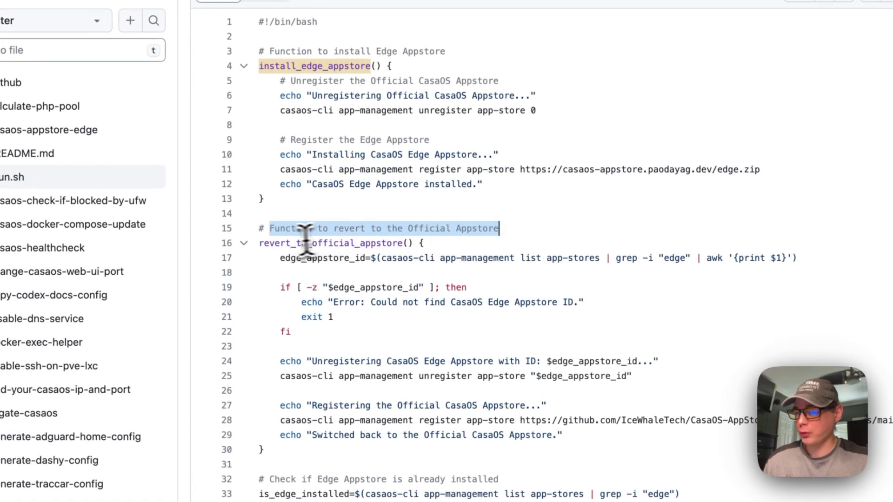
double_click(283, 242)
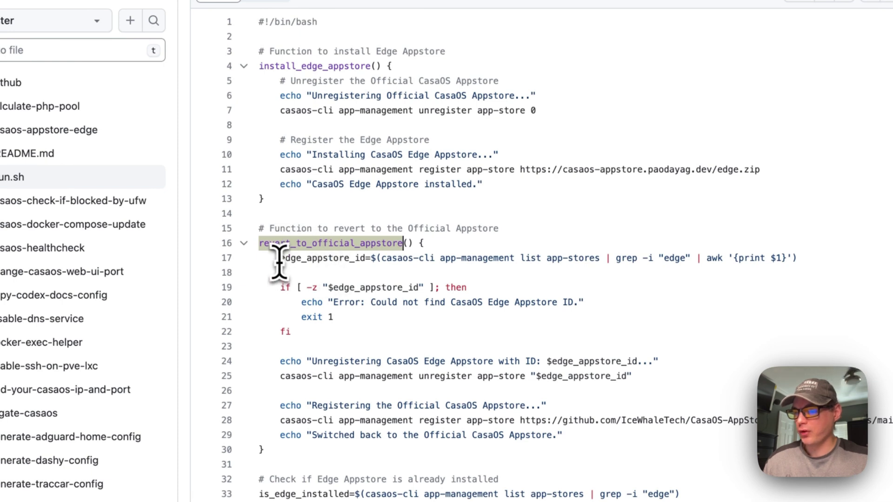
drag(281, 259, 797, 258)
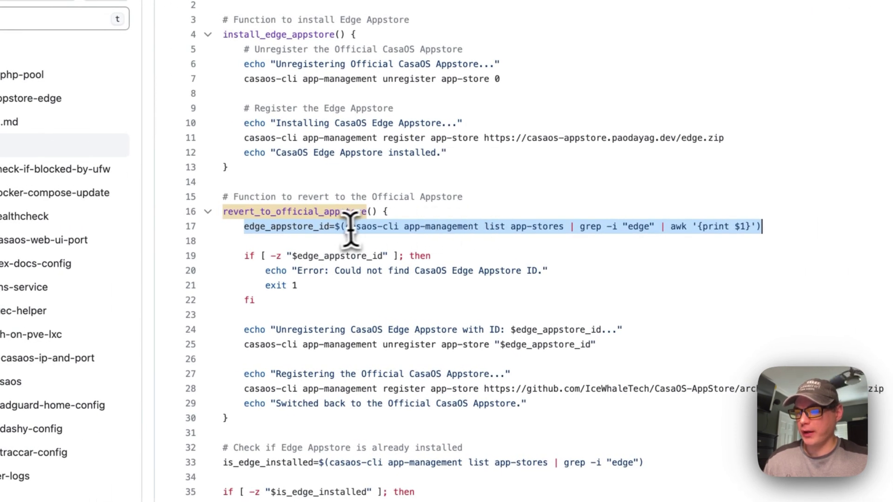
drag(346, 226, 711, 250)
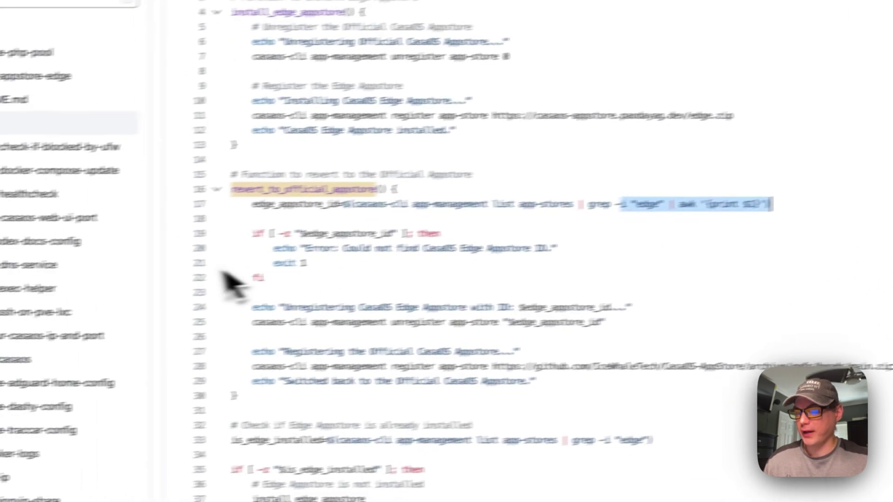
Step: Review the if block for an empty edge_appstore_id, highlighting its error echo and the exit 1 line
drag(253, 233, 282, 289)
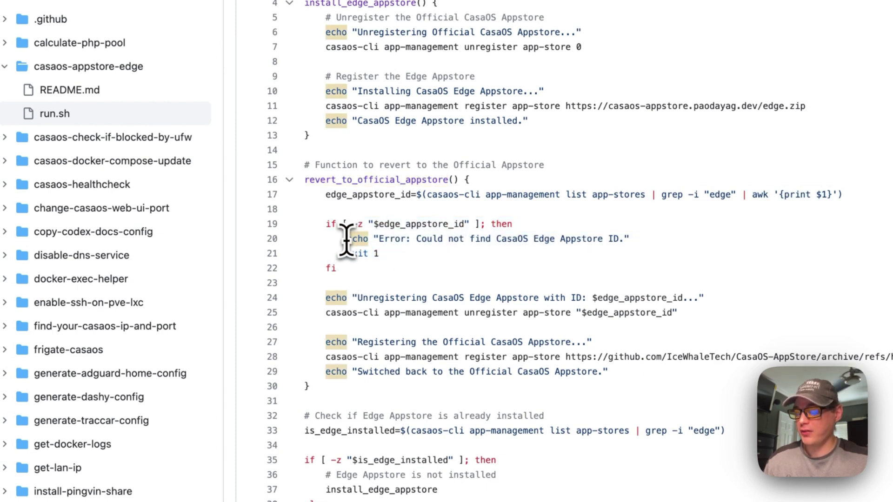
drag(349, 239, 632, 239)
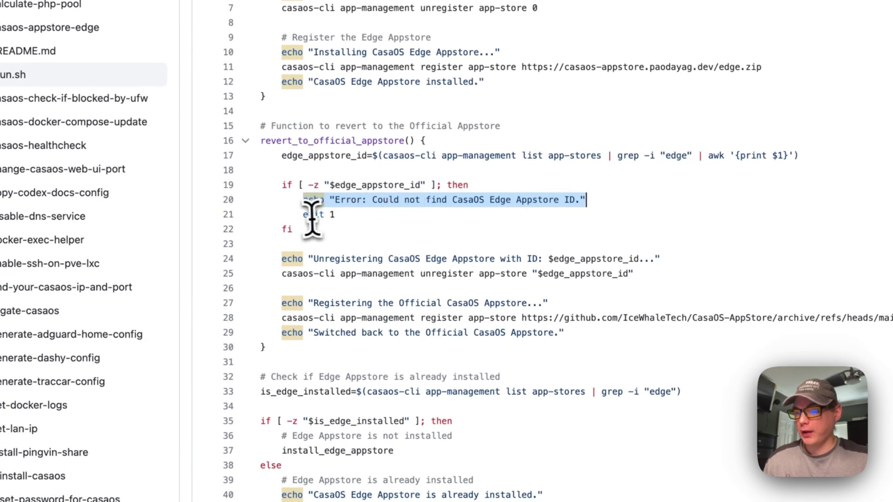
drag(303, 214, 390, 217)
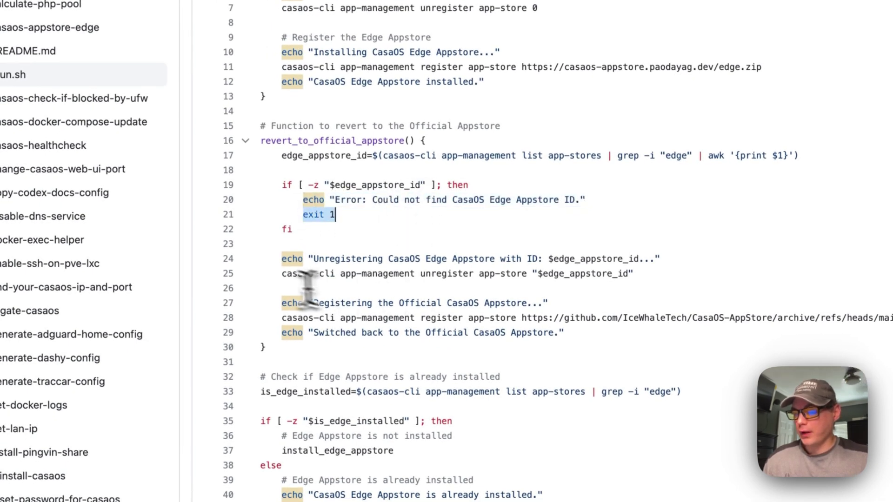
Step: Review the lines that unregister the Edge Appstore by edge_appstore_id and register the official main.zip appstore
drag(282, 258, 594, 299)
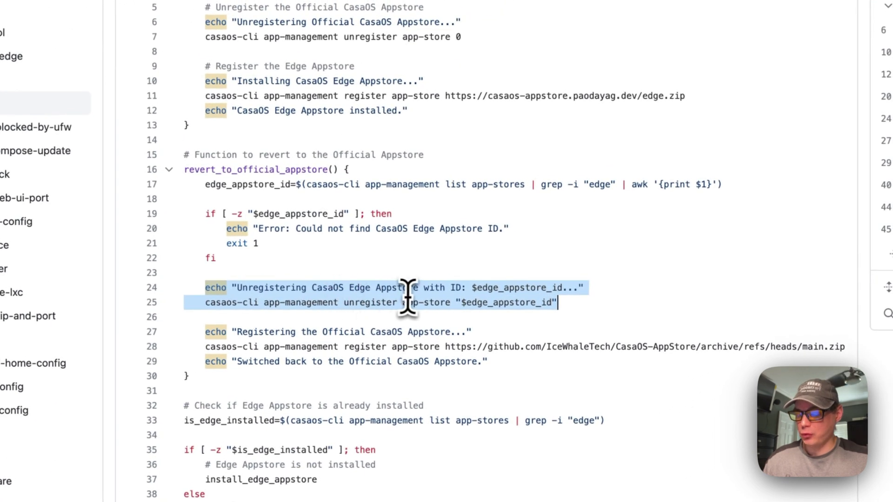
double_click(245, 185)
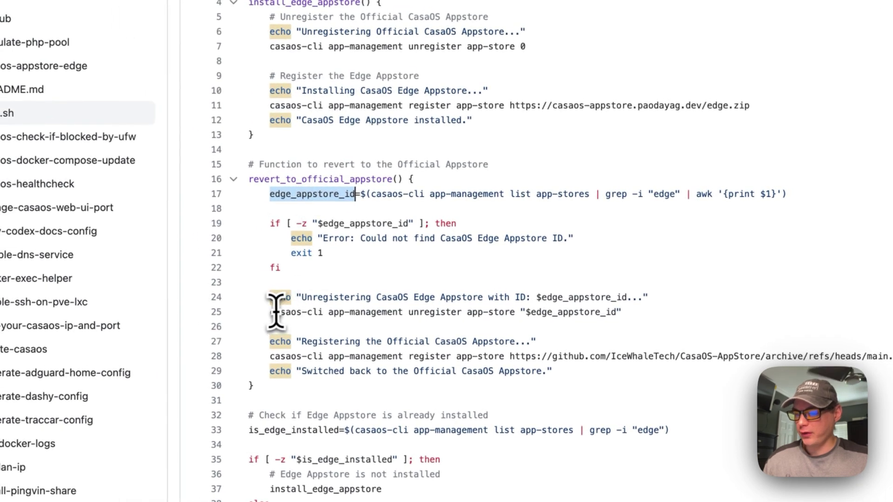
drag(273, 312, 661, 312)
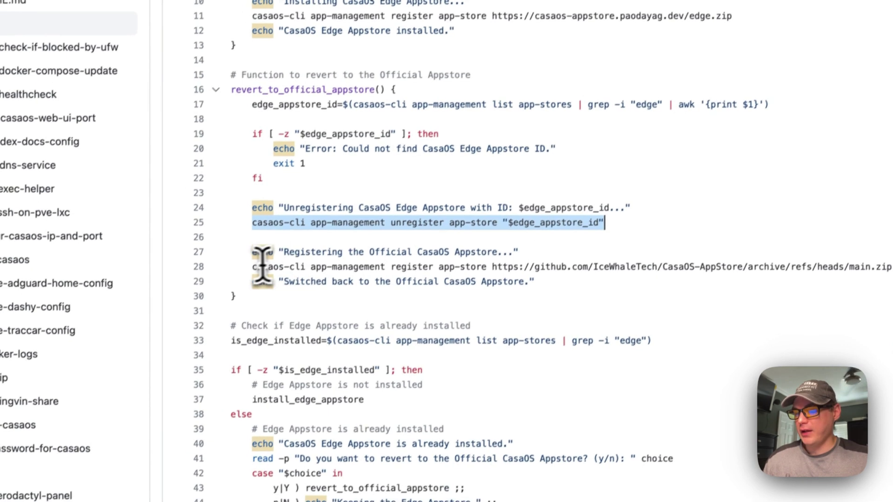
drag(246, 275, 646, 275)
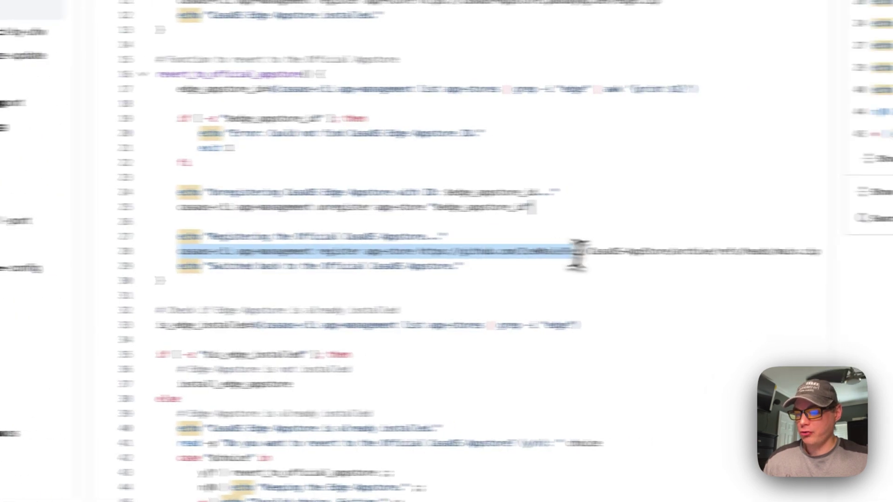
drag(577, 253, 604, 253)
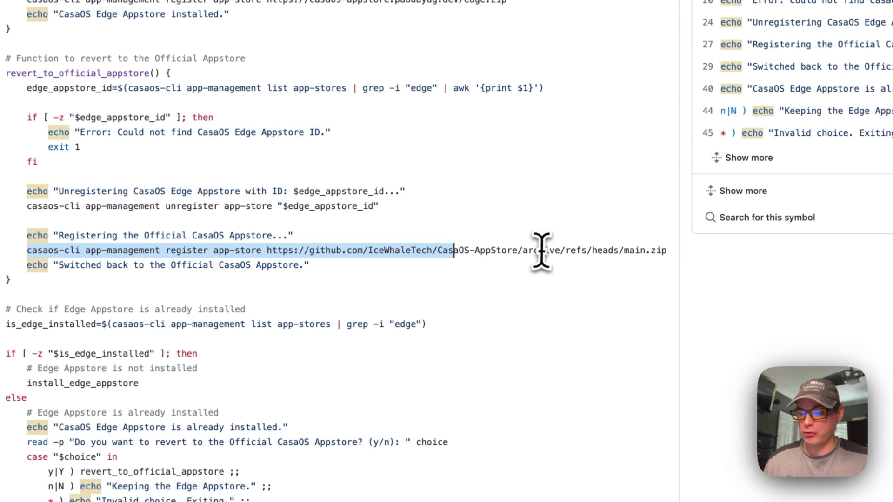
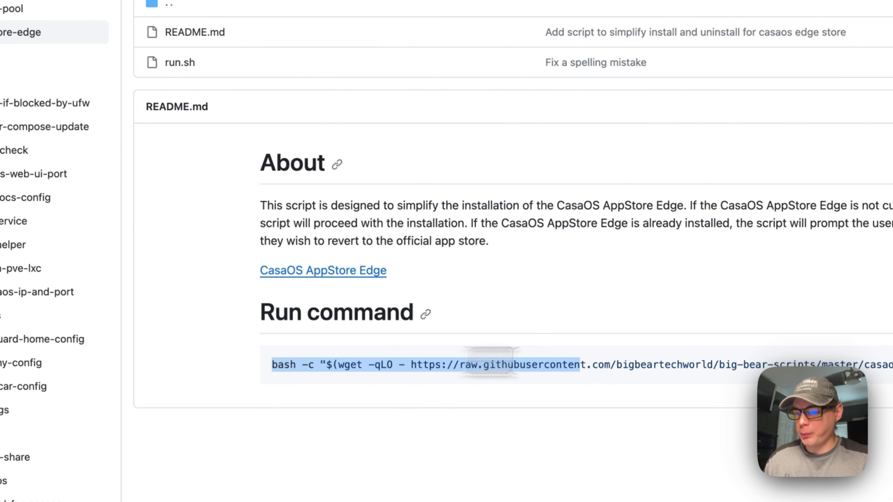
Step: Copy the README's run command, switch to CasaOS and connect to its terminal as root with the account password
click(792, 279)
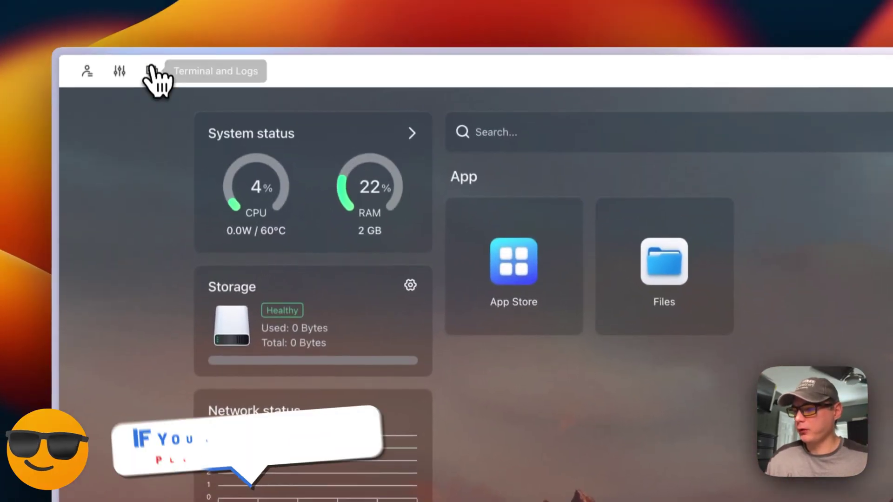
click(151, 69)
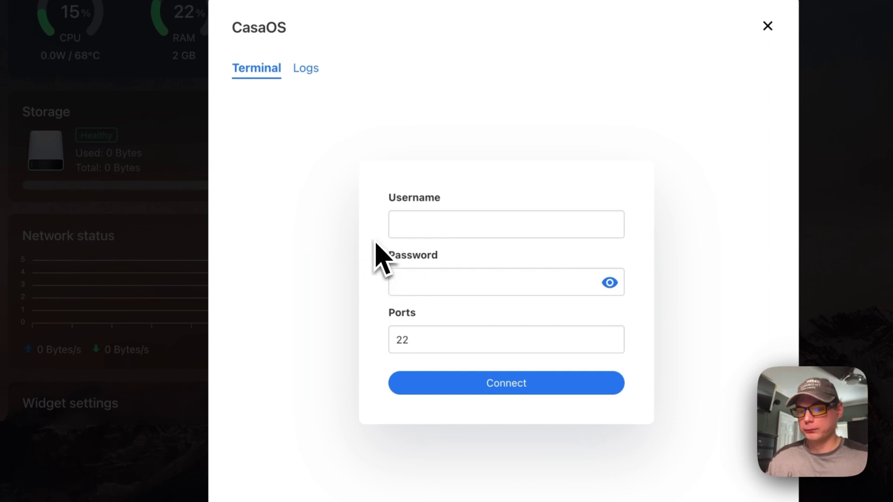
click(421, 225)
text(roo)
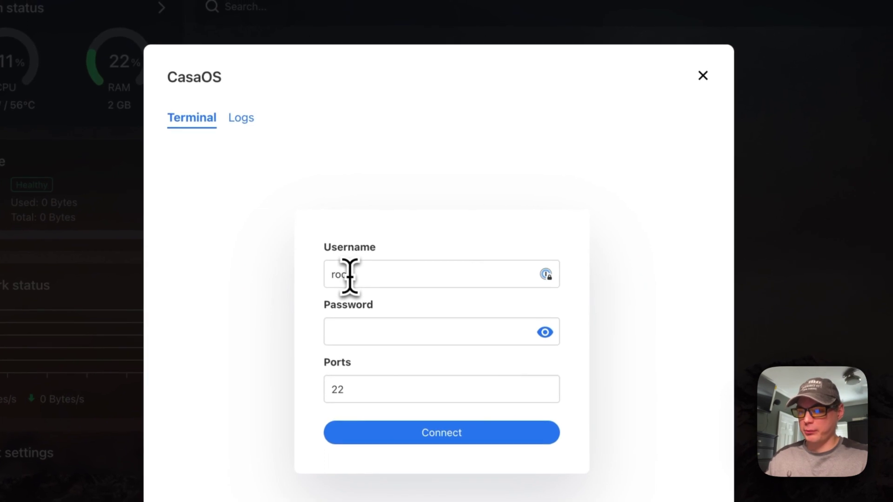
key(Tab)
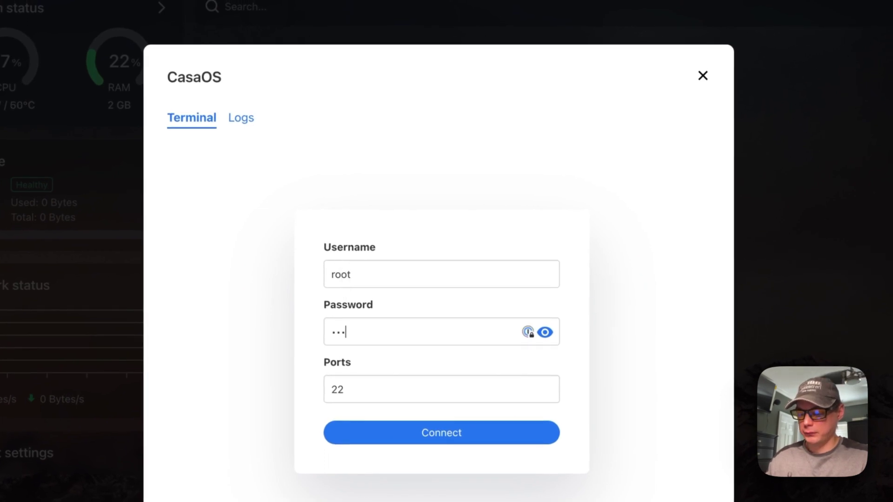
click(442, 433)
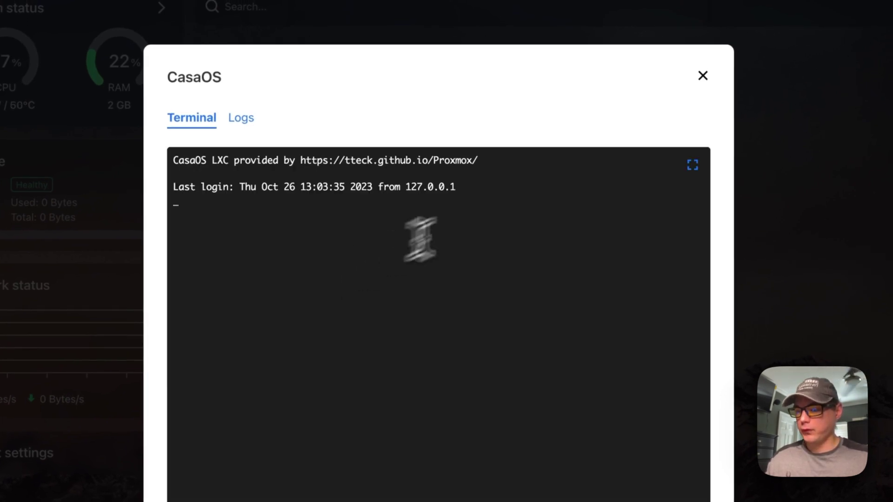
Step: Clear the terminal and run the copied bash wget command for casaos-appstore-edge/run.sh
text(clear)
key(Return)
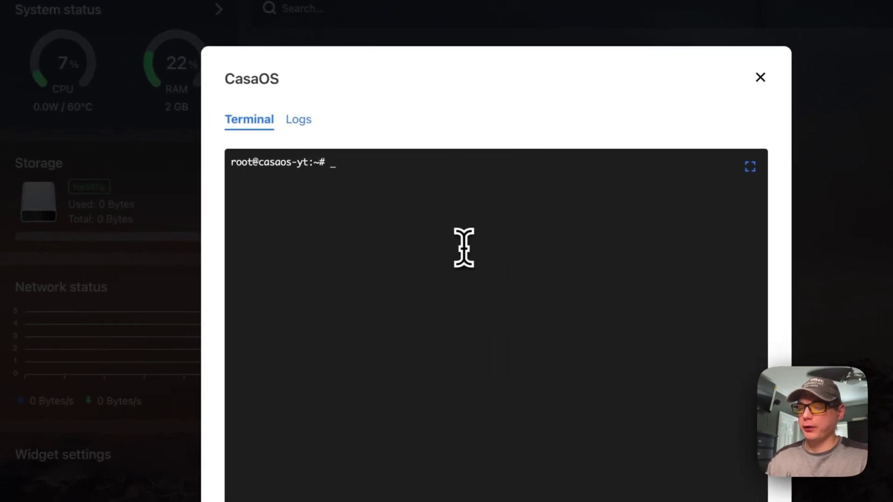
key(super+v)
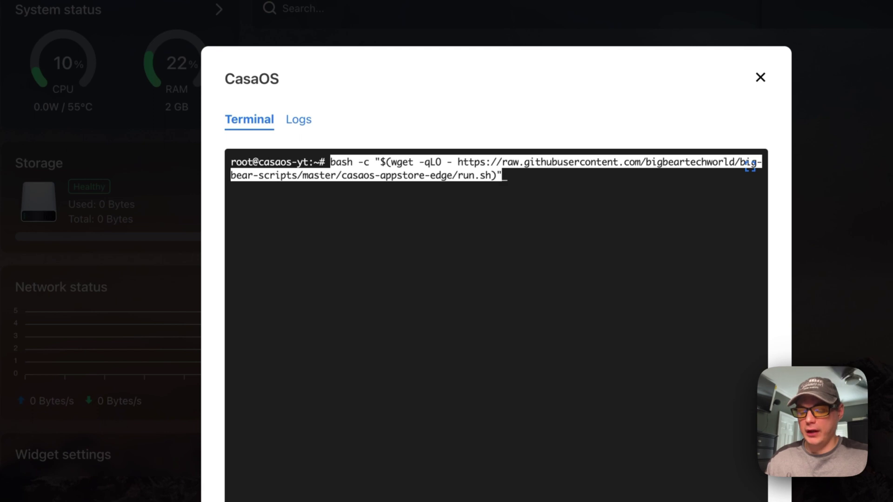
key(Return)
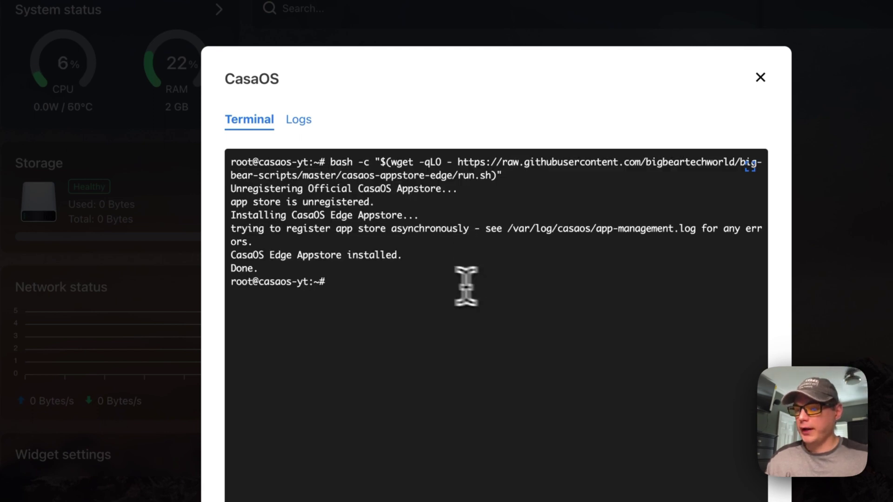
Step: Review the script's output on unregistering, installing and the app-management.log path line by line, and close the terminal
drag(230, 189, 457, 191)
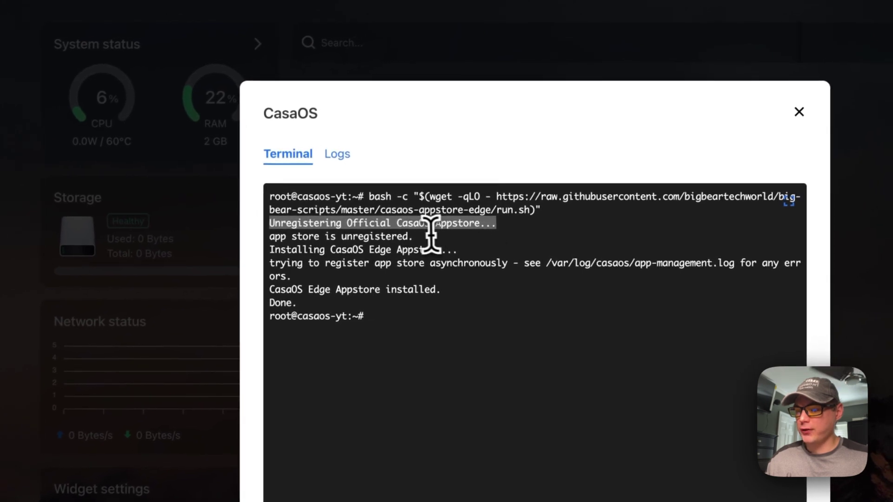
drag(272, 236, 402, 237)
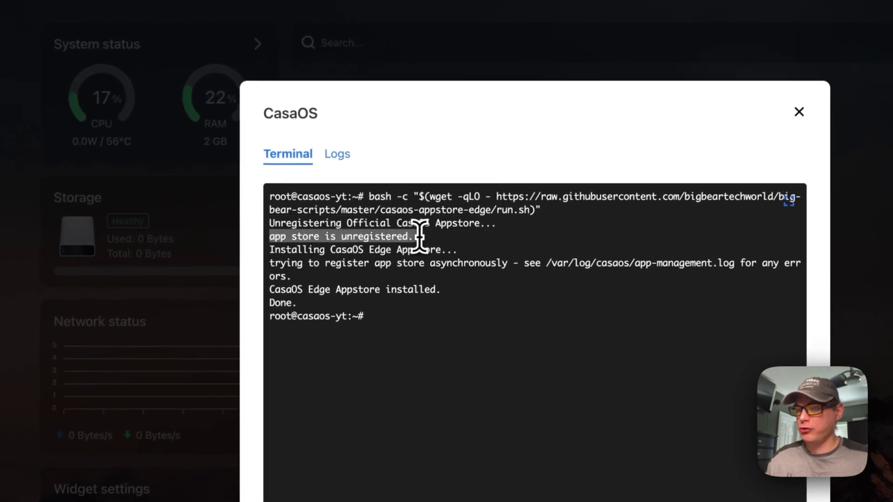
drag(268, 250, 496, 251)
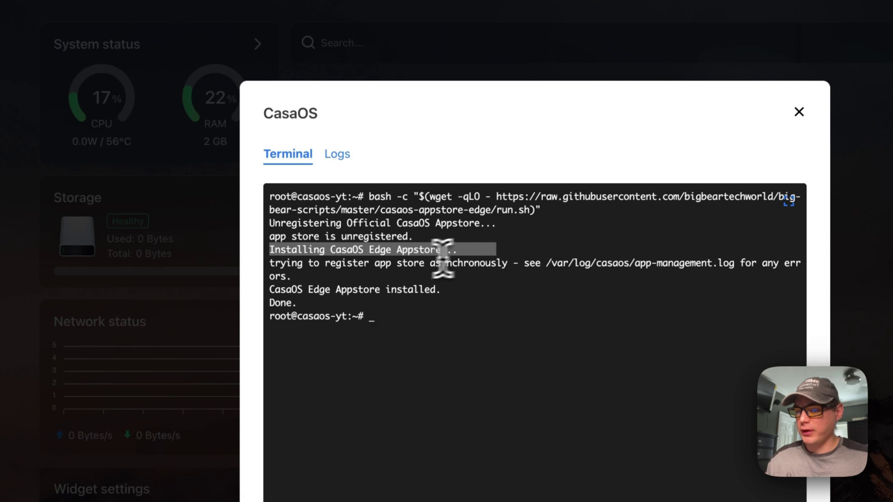
drag(271, 264, 408, 274)
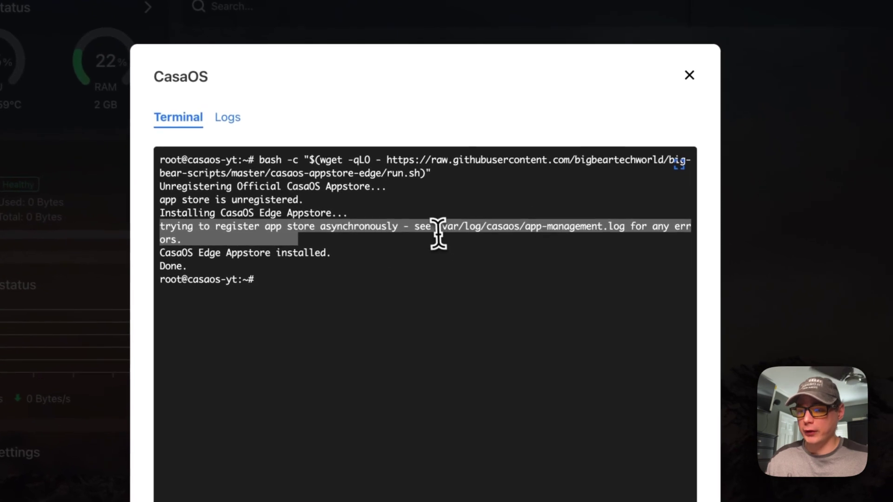
click(546, 265)
drag(437, 228, 620, 227)
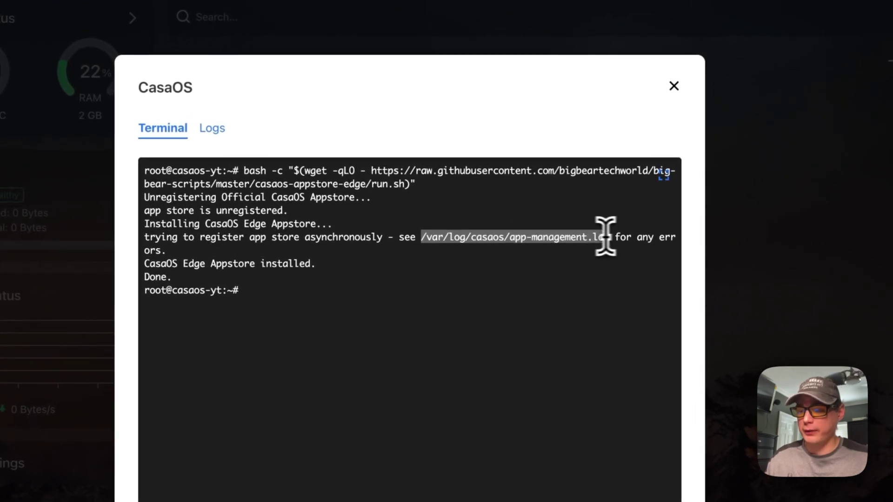
drag(183, 263, 148, 263)
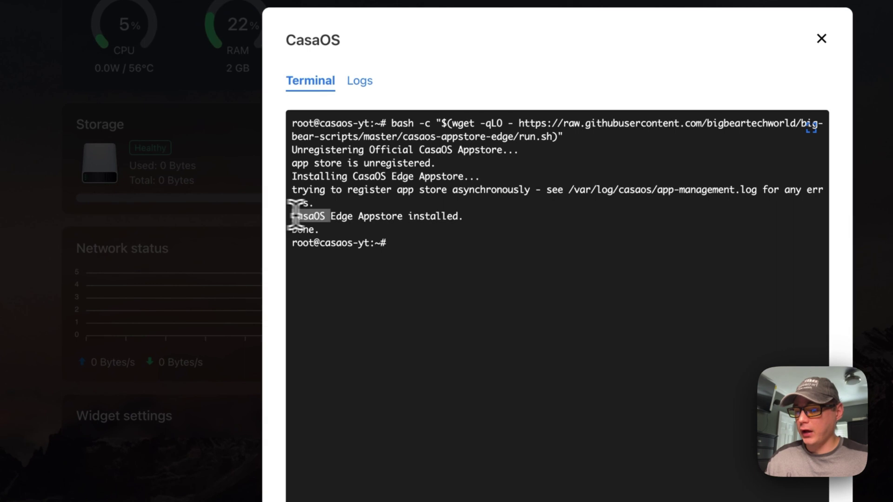
drag(295, 216, 435, 216)
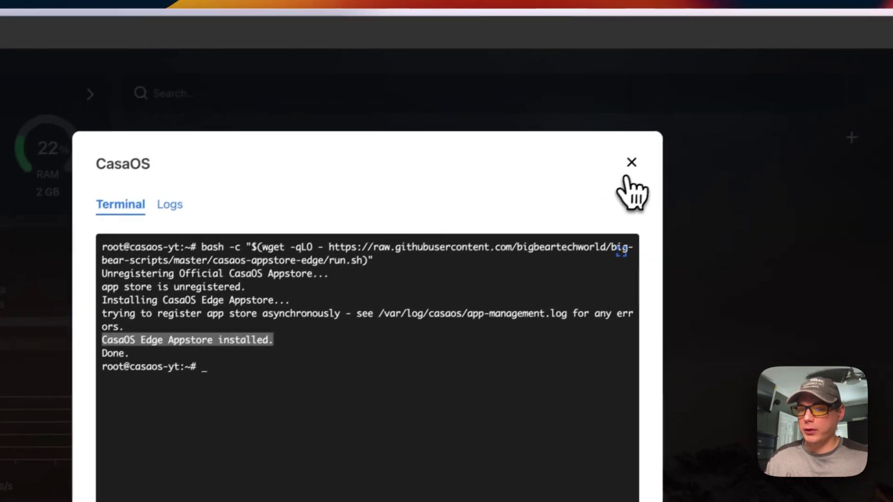
click(822, 38)
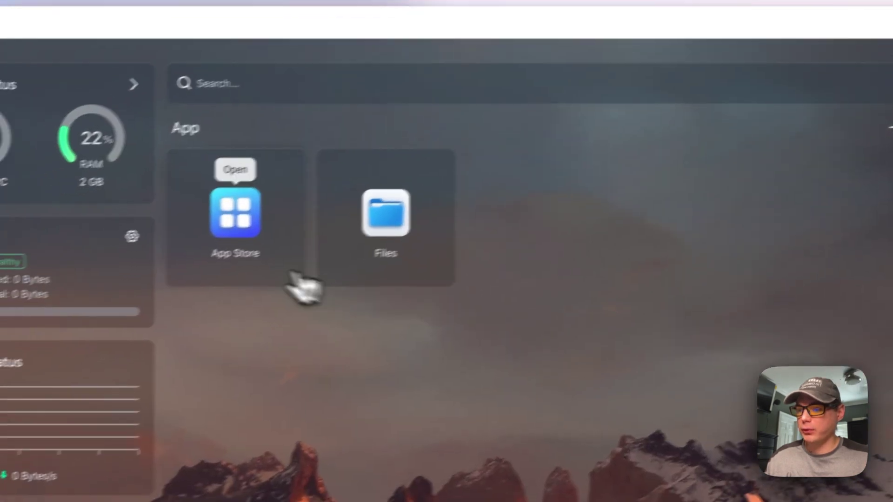
Step: Open the App Store to check its list of registered sources and browse the app catalog
click(242, 298)
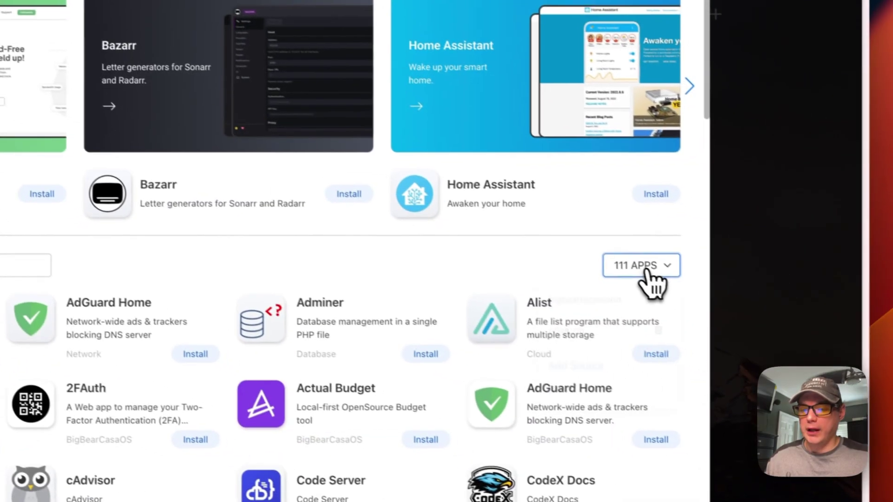
click(869, 363)
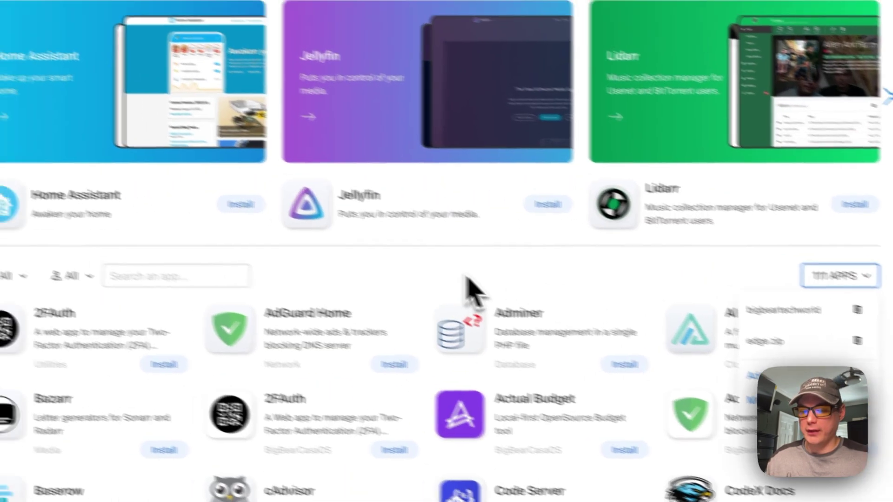
click(251, 273)
scroll(540, 307, down, 20)
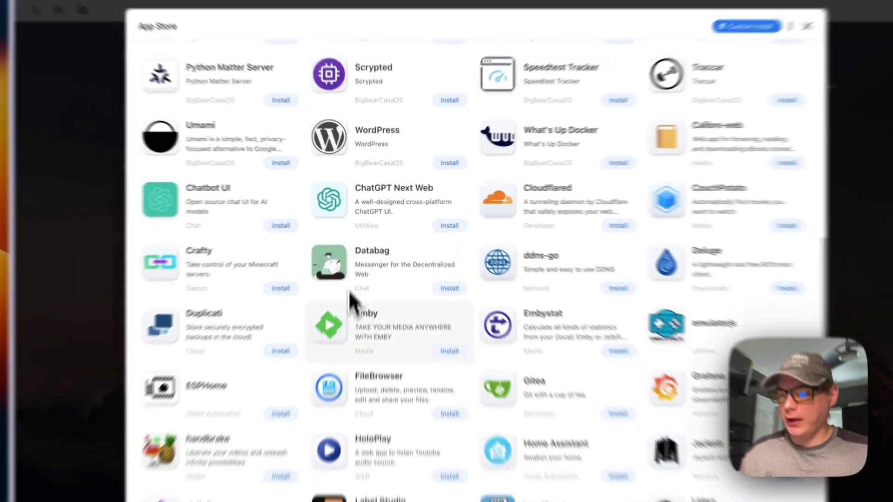
scroll(358, 279, up, 20)
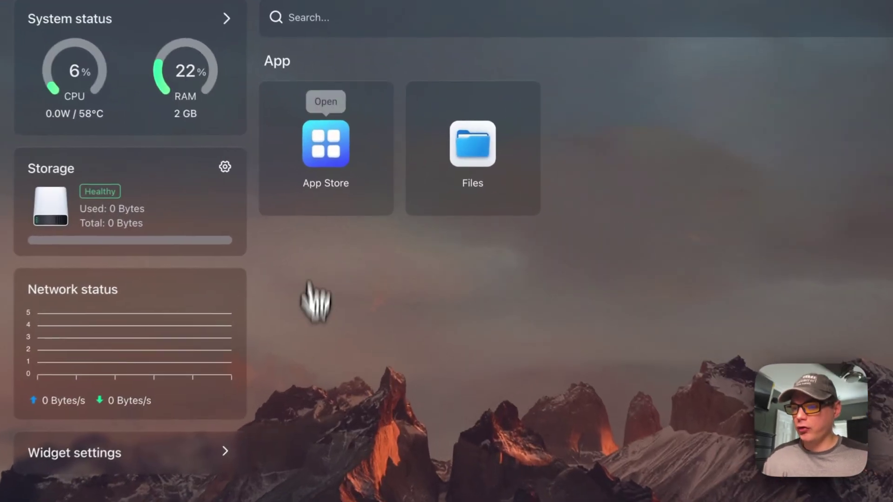
Step: Reopen the App Store, check the list of registered sources, and close the store
click(324, 153)
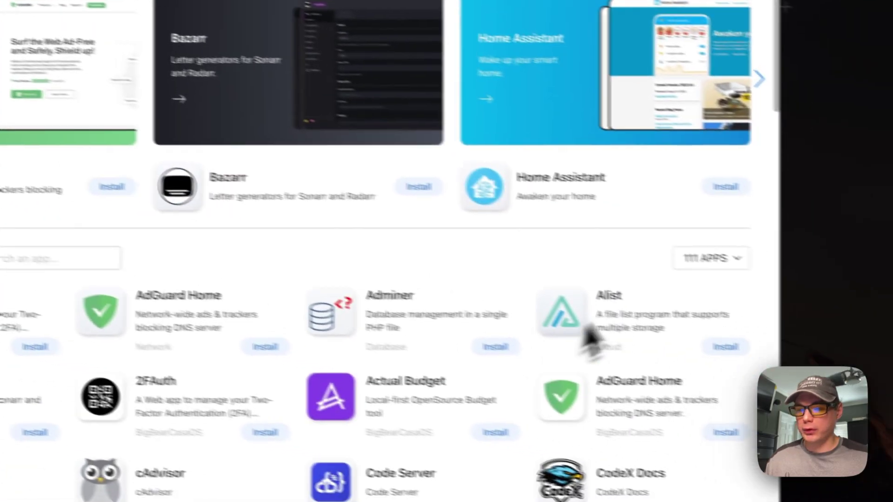
click(712, 259)
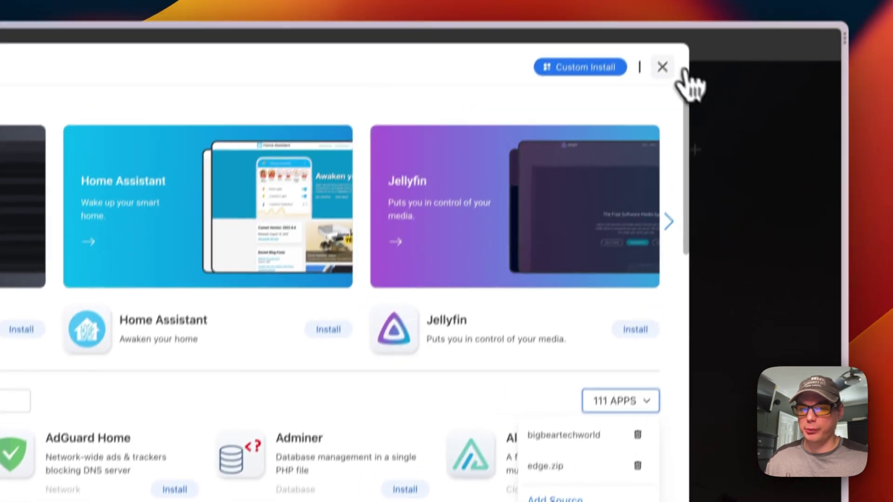
click(662, 65)
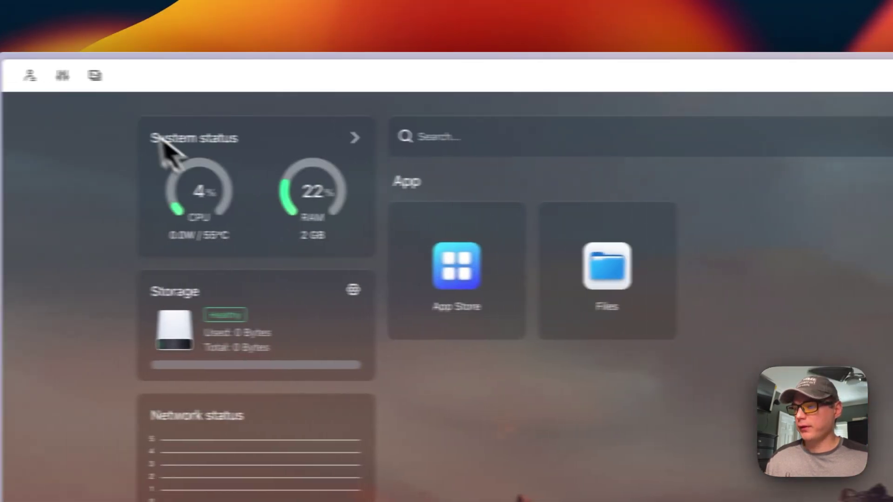
Step: Open the CasaOS terminal and connect as root on port 22 with the account password
click(95, 76)
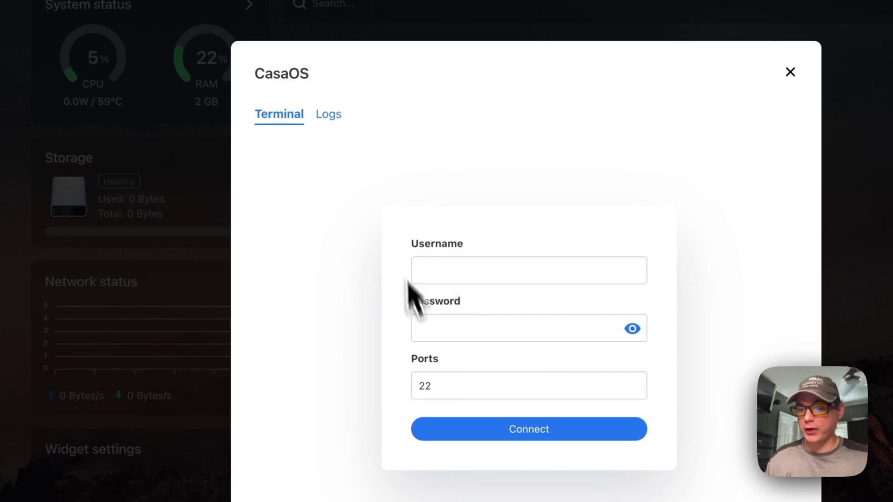
click(442, 272)
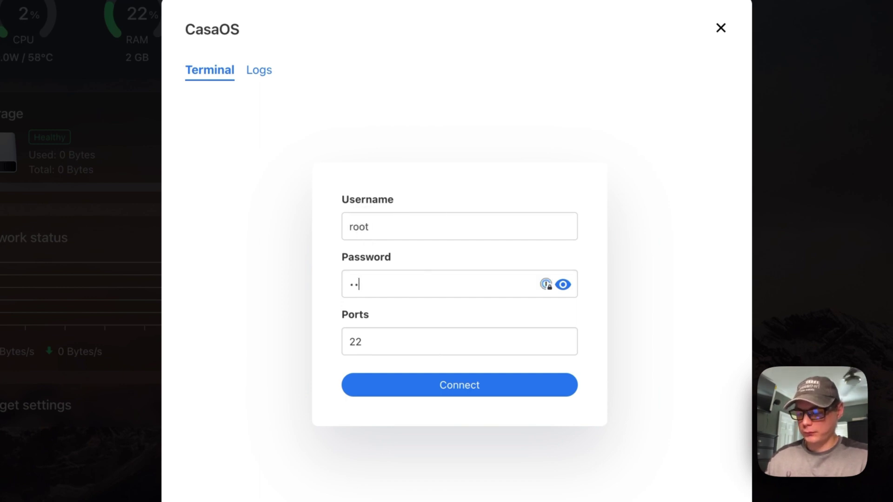
key(Return)
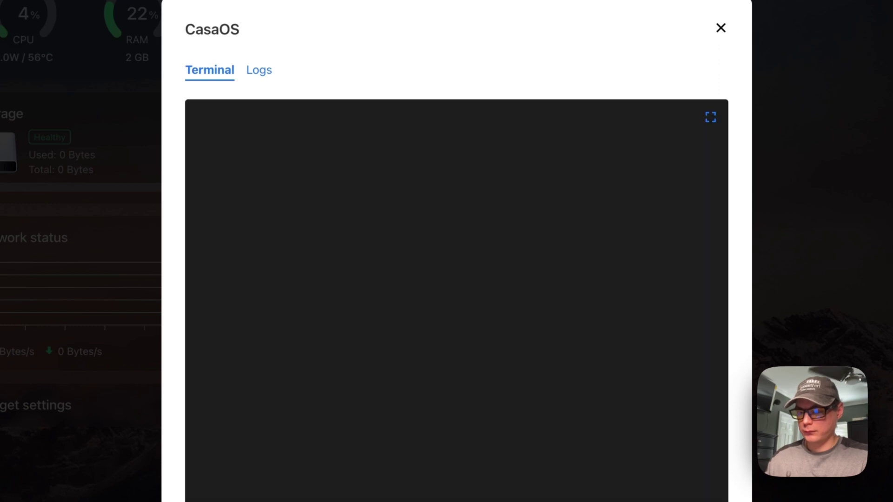
Step: Clear the terminal, run the bash wget command for casaos-appstore-edge/run.sh again, and answer y to revert to the Official CasaOS Appstore
text(clear)
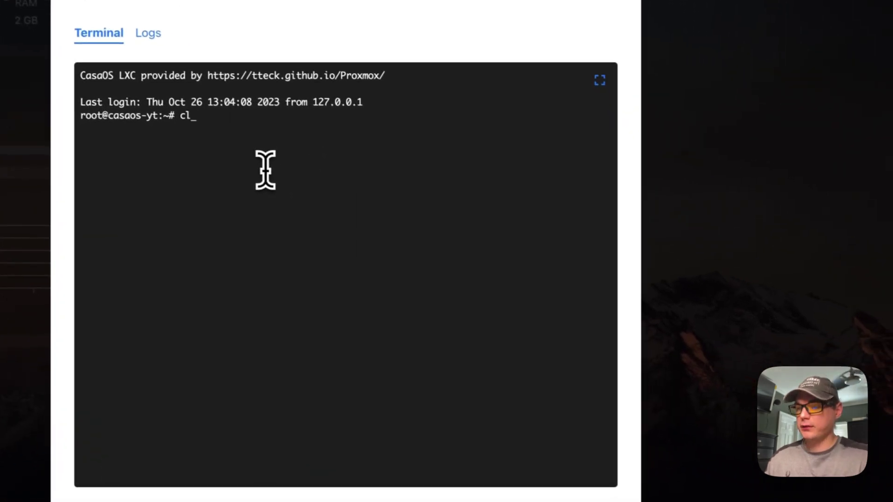
key(Return)
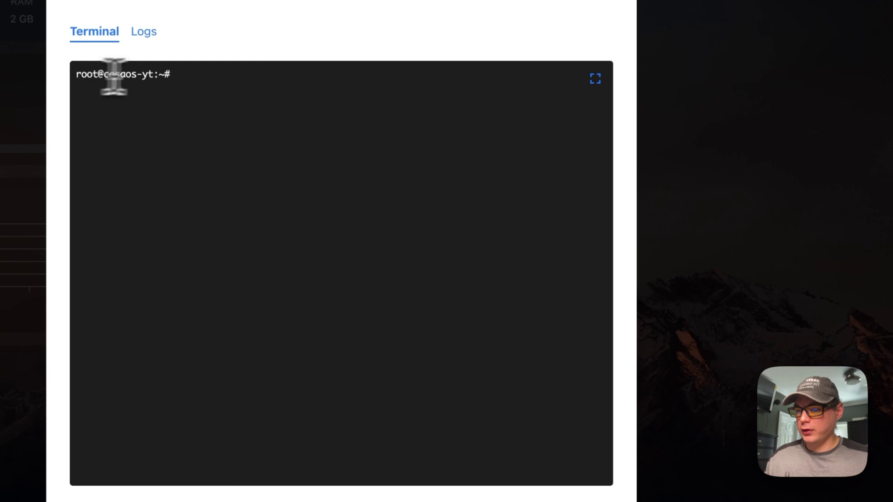
text(bash -c "$(wget -qLO - https://raw.githubusercontent.com/bigbeartechworld/big-bear-scripts/master/casaos-appstore-edge/run.sh)")
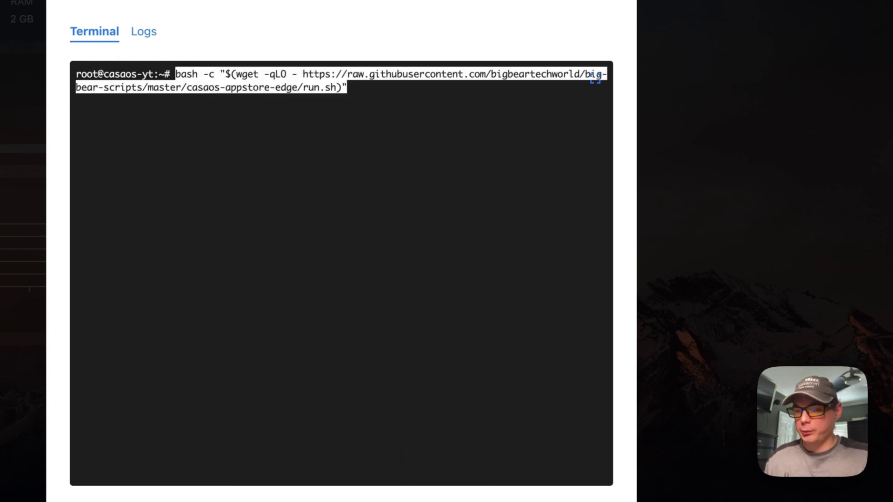
key(Return)
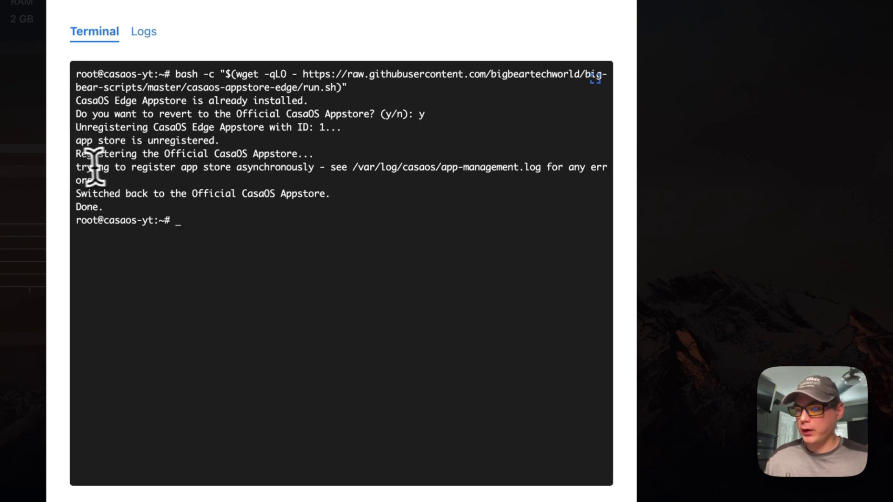
Step: Review the script's output on registering the official store, the app-management.log path and the switch back, and close the terminal
drag(83, 168, 128, 173)
drag(353, 168, 530, 171)
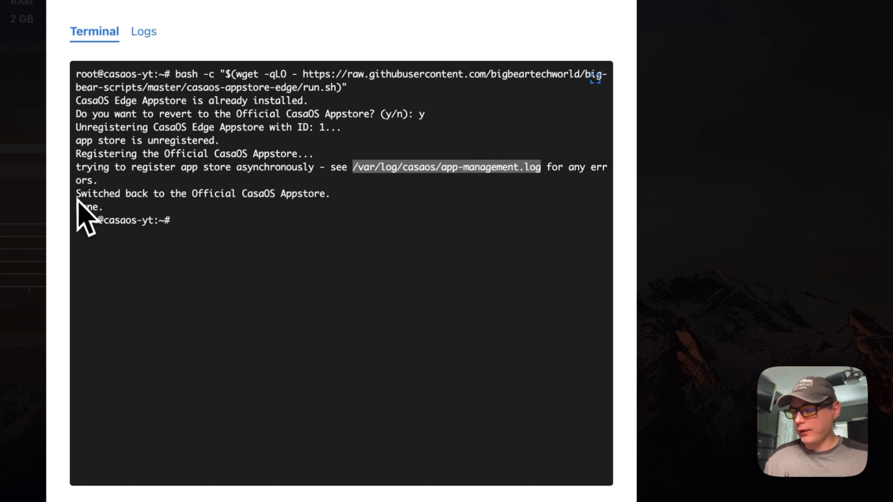
drag(76, 194, 233, 193)
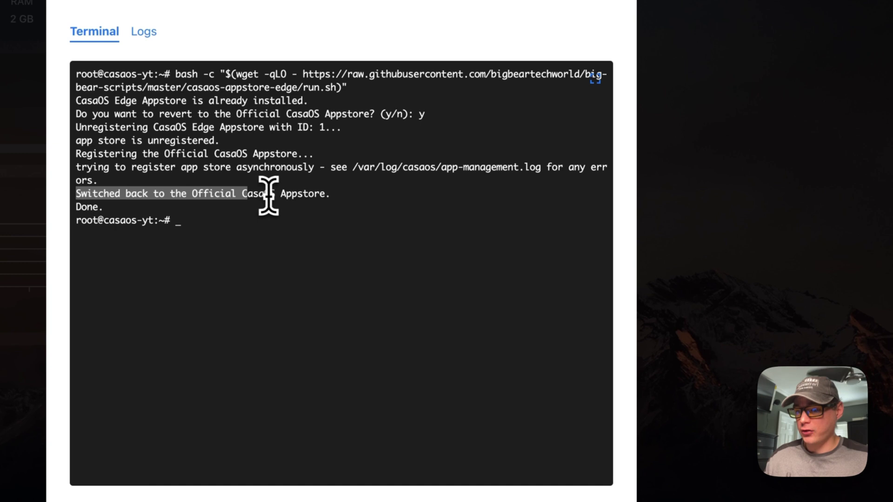
click(87, 213)
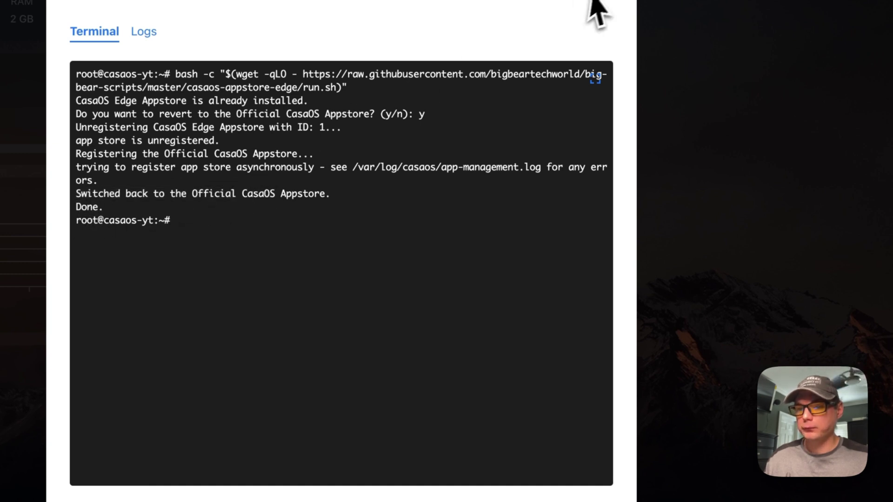
click(616, 4)
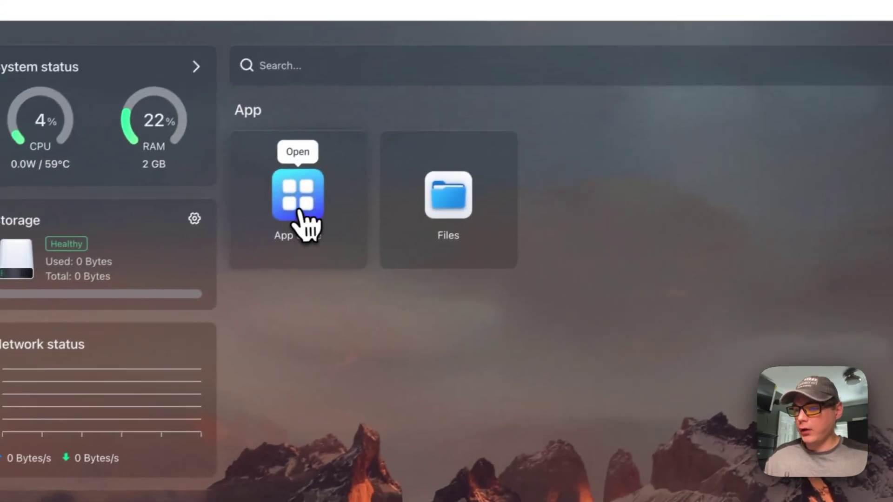
Step: Open the App Store to check its registered sources after the revert, and close the store
click(306, 211)
click(677, 261)
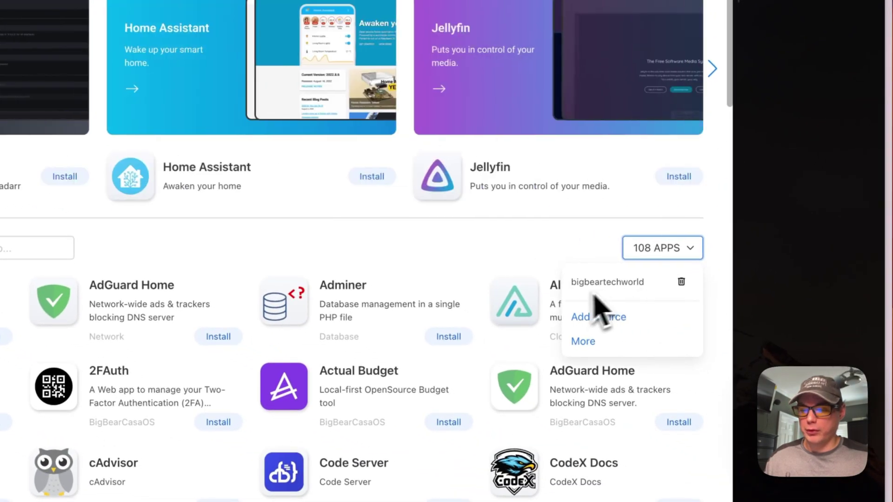
click(442, 258)
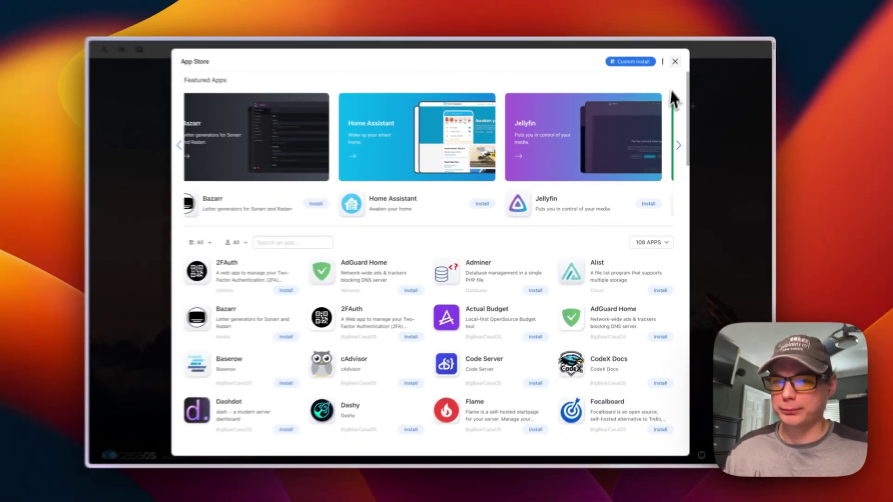
click(674, 63)
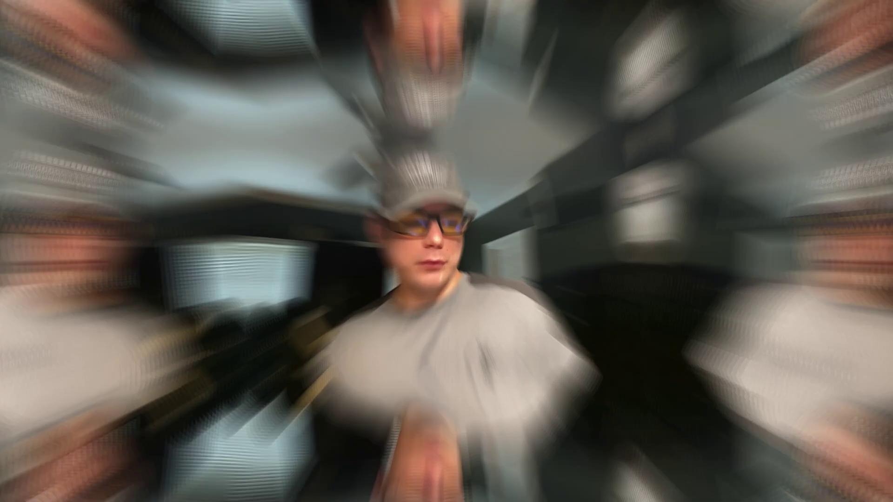